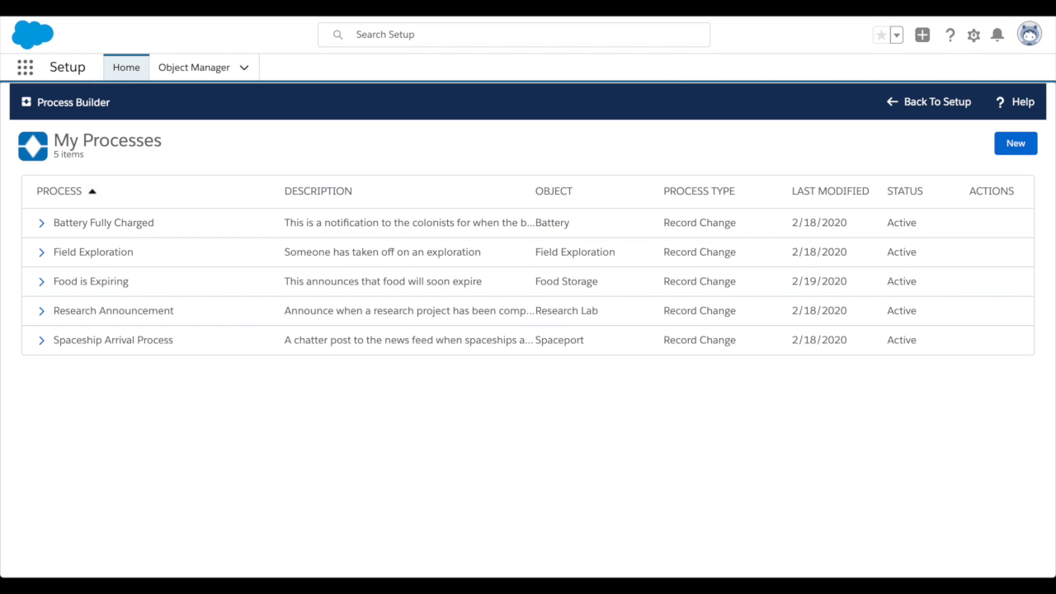
# Step: Create a process named "Charge Battery", described as "This is when the battery needs to be charged", that starts when a record changes
pyautogui.click(1010, 145)
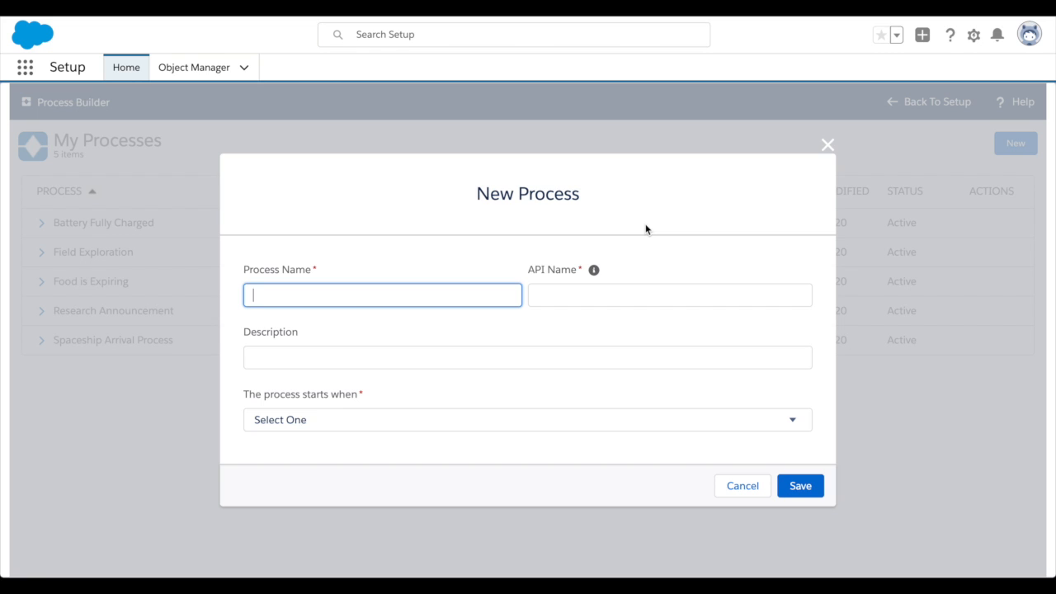
pyautogui.write('Charge Battery')
pyautogui.press('Tab')
pyautogui.write('This is when the battery nee')
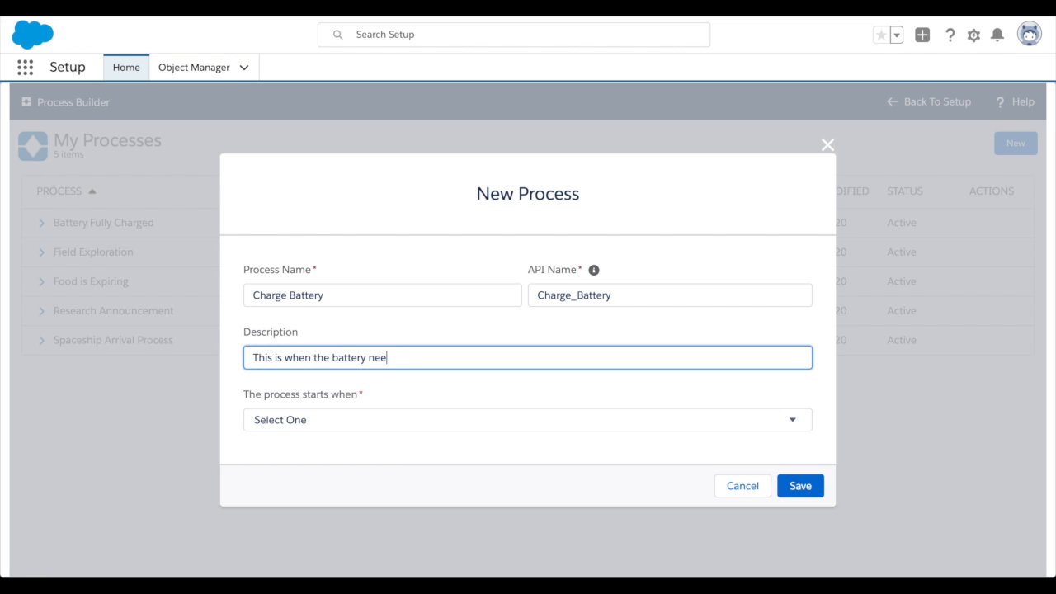
pyautogui.write('ds to be charged')
pyautogui.click(516, 417)
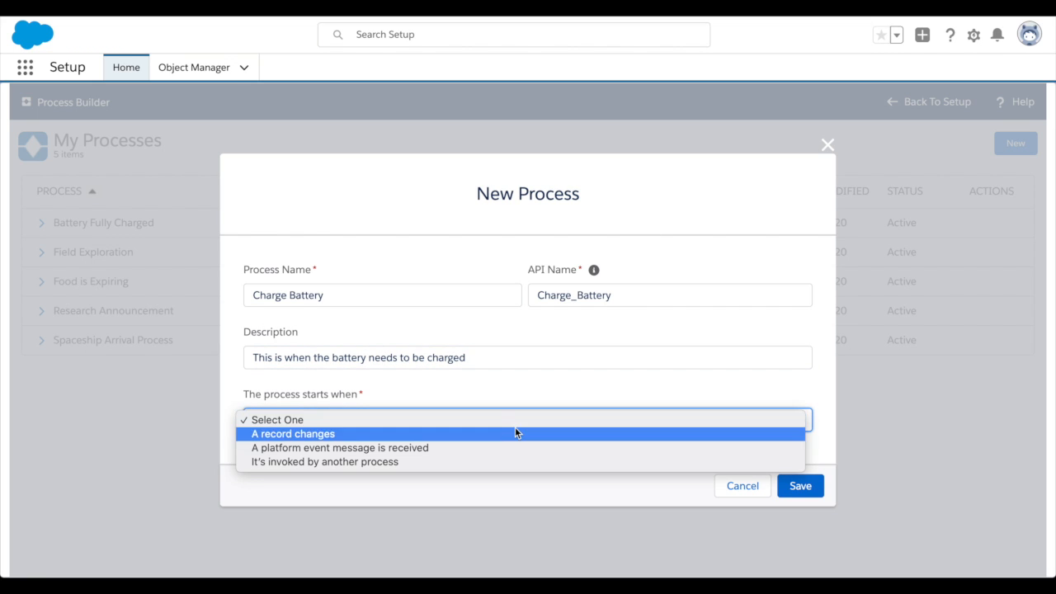
pyautogui.click(514, 433)
pyautogui.click(787, 485)
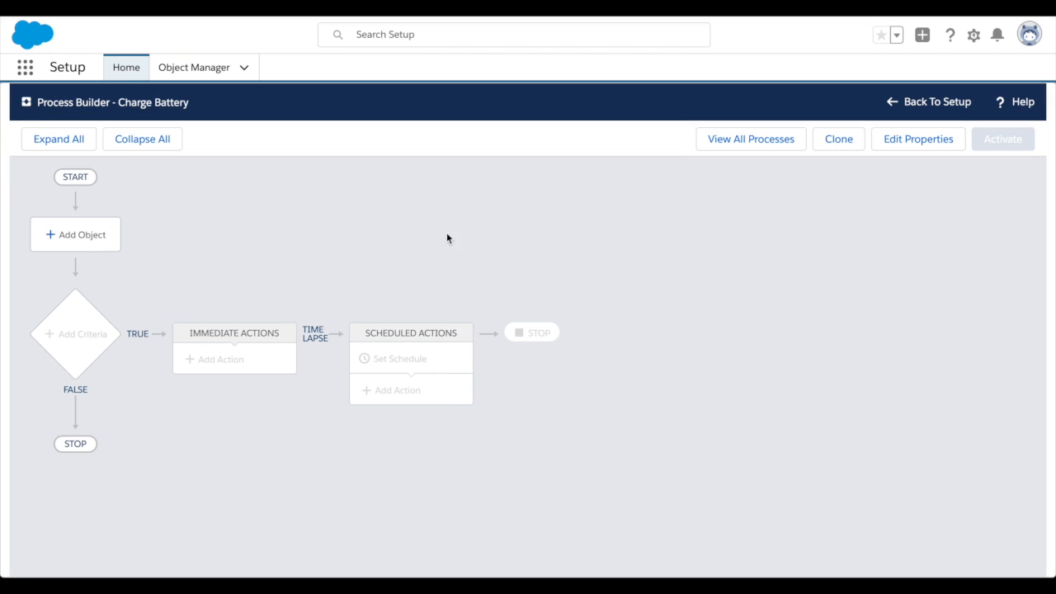
# Step: Set Battery as the process object, start the process when a record is created or edited, and save
pyautogui.click(96, 235)
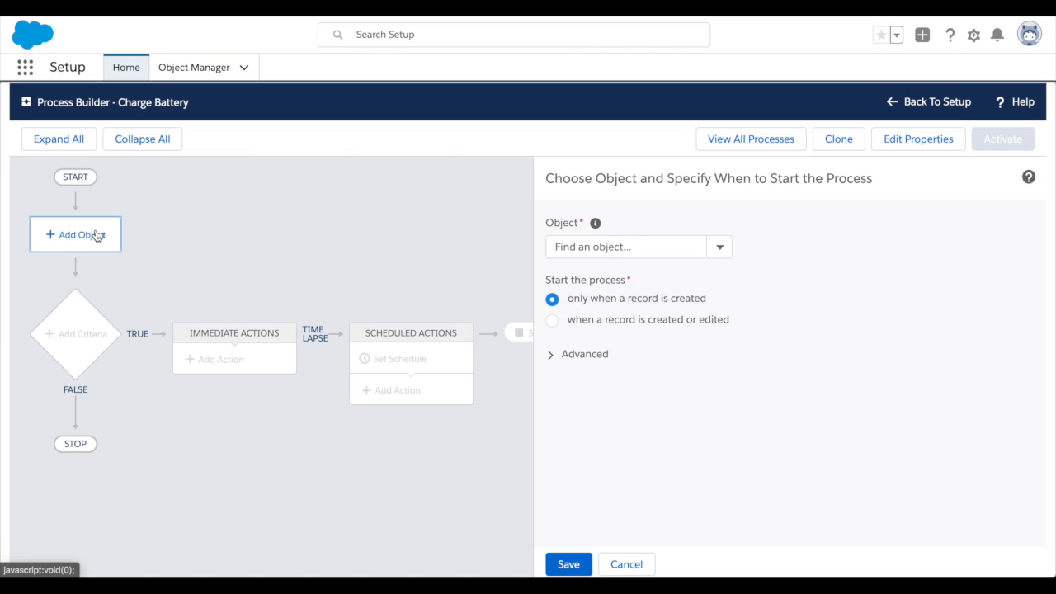
pyautogui.click(596, 244)
pyautogui.write('batter')
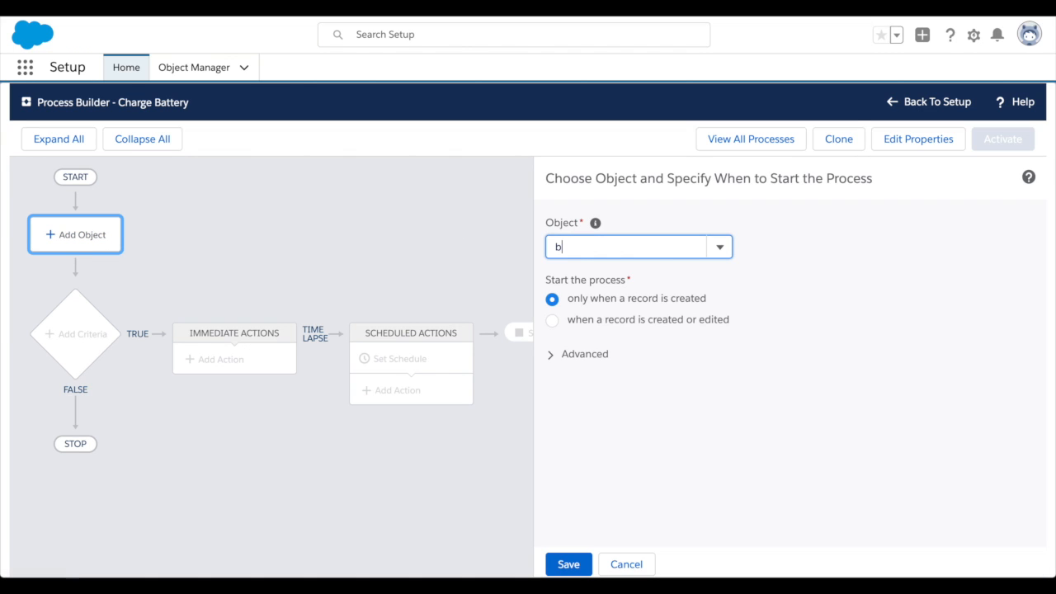
pyautogui.click(616, 273)
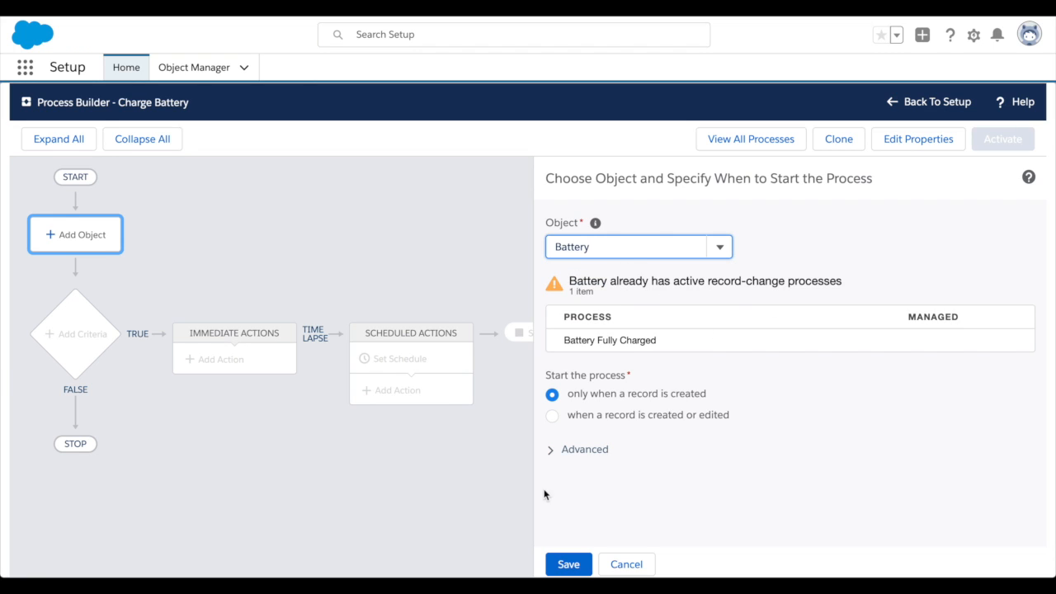
pyautogui.click(616, 415)
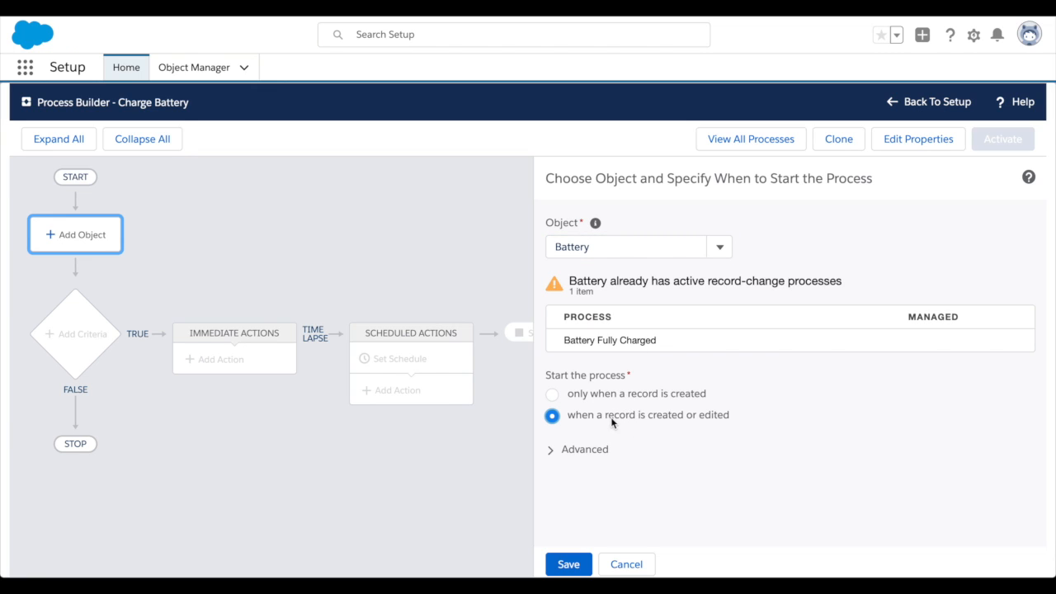
pyautogui.click(567, 563)
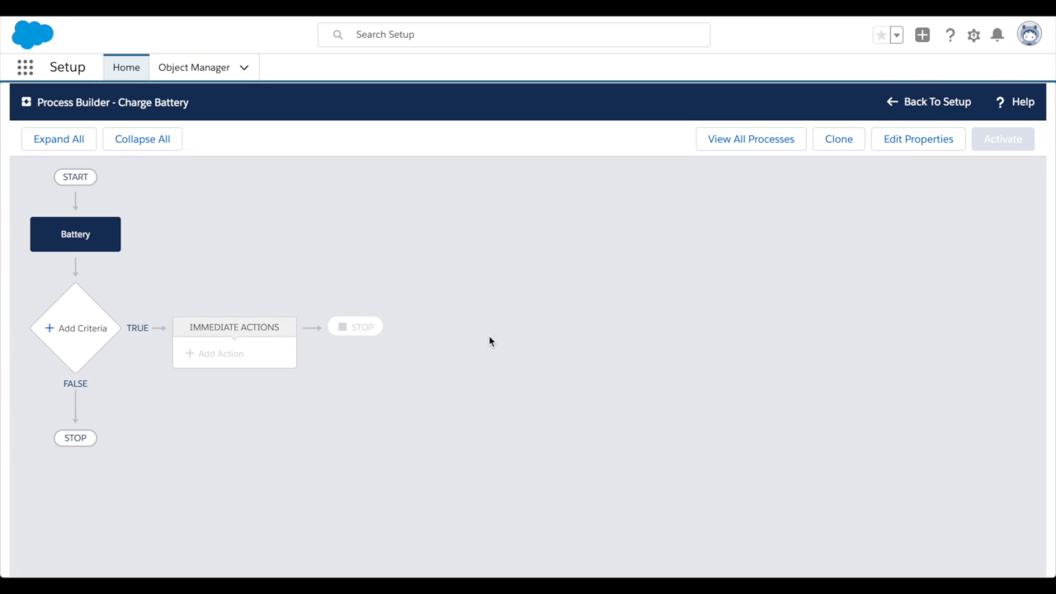
# Step: Add a criteria named "Battery has died" that executes actions when a formula evaluates to true
pyautogui.click(83, 331)
pyautogui.click(478, 246)
pyautogui.write('B')
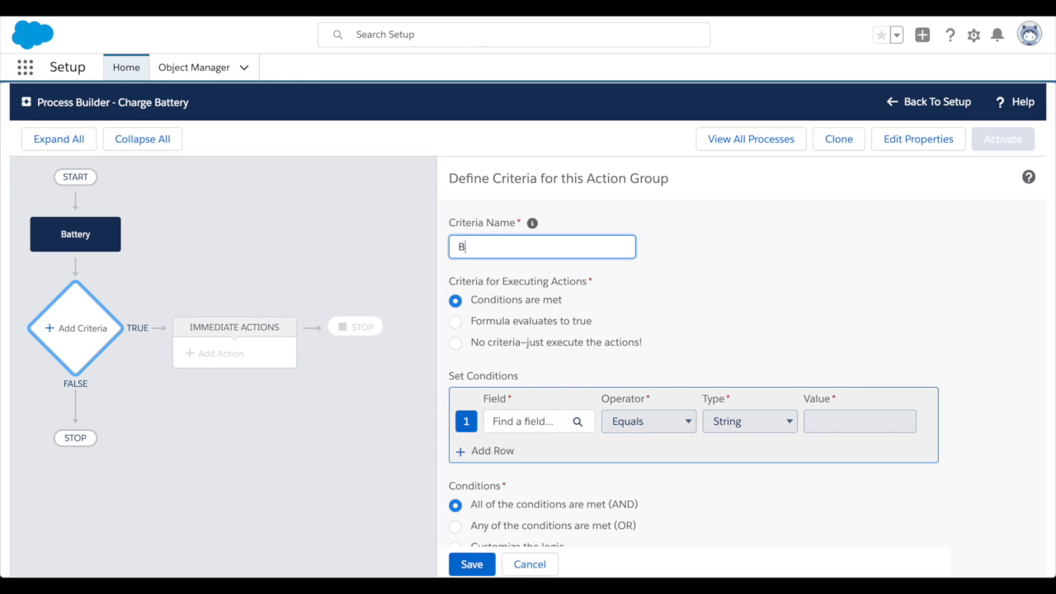
pyautogui.write('attery has died')
pyautogui.scroll(-1, 518, 362)
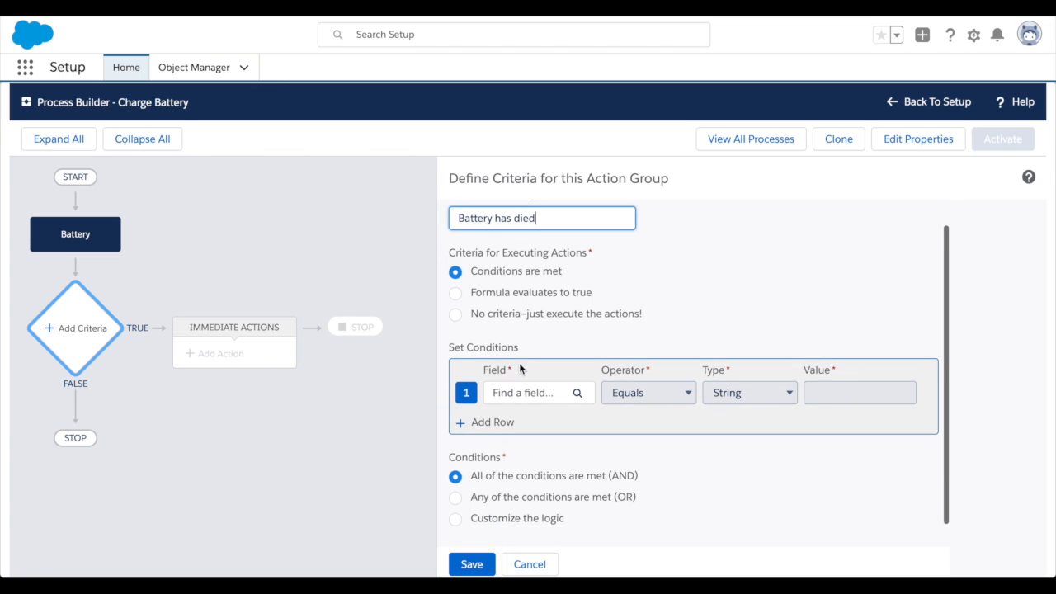
pyautogui.click(548, 295)
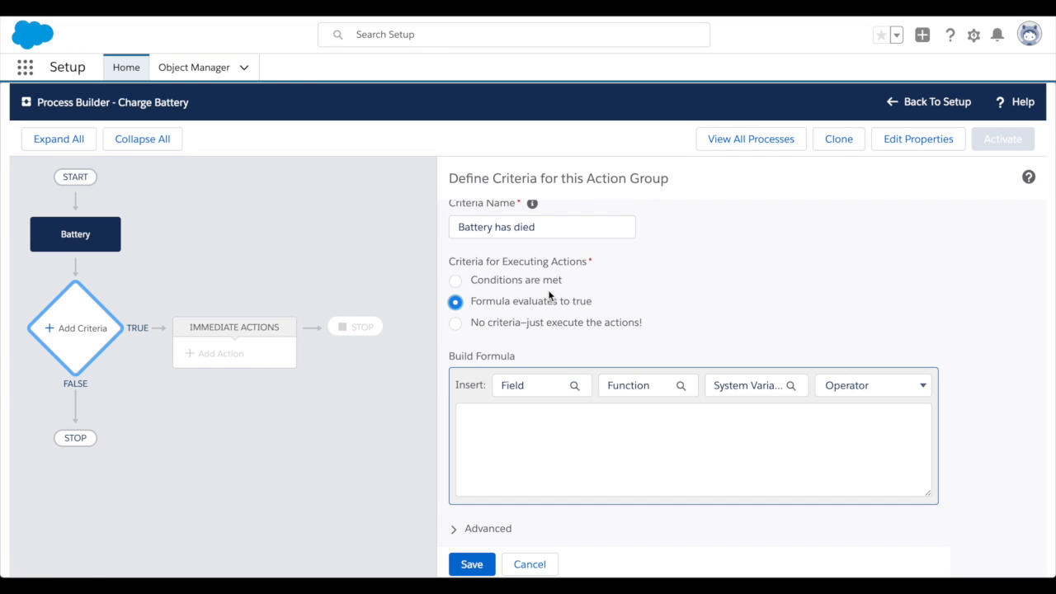
# Step: Build the criteria formula from the Battery Percentage field followed by an equals comparison, and save the criteria
pyautogui.click(542, 385)
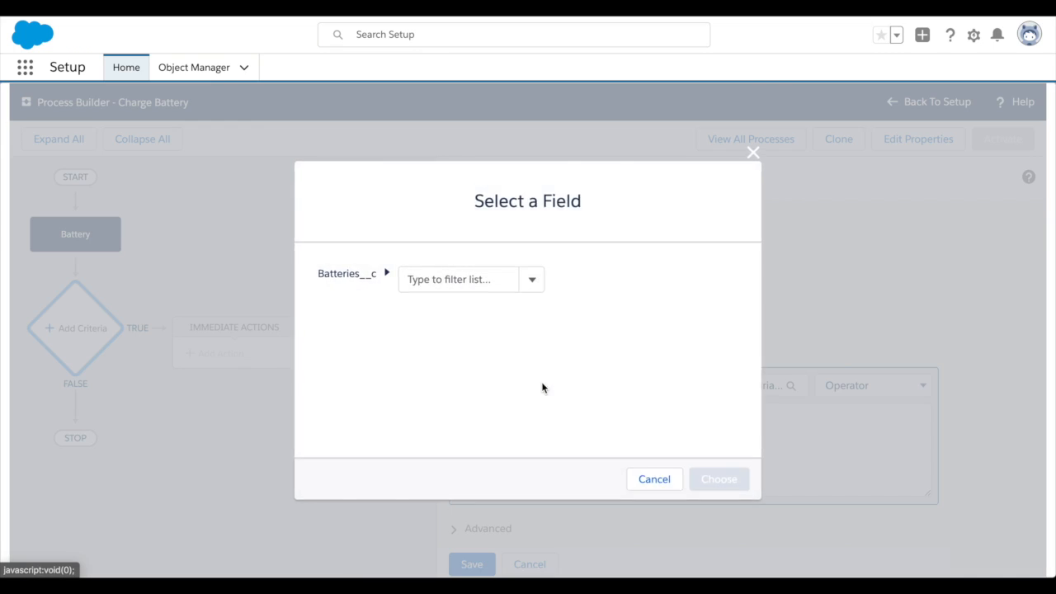
pyautogui.write('bat')
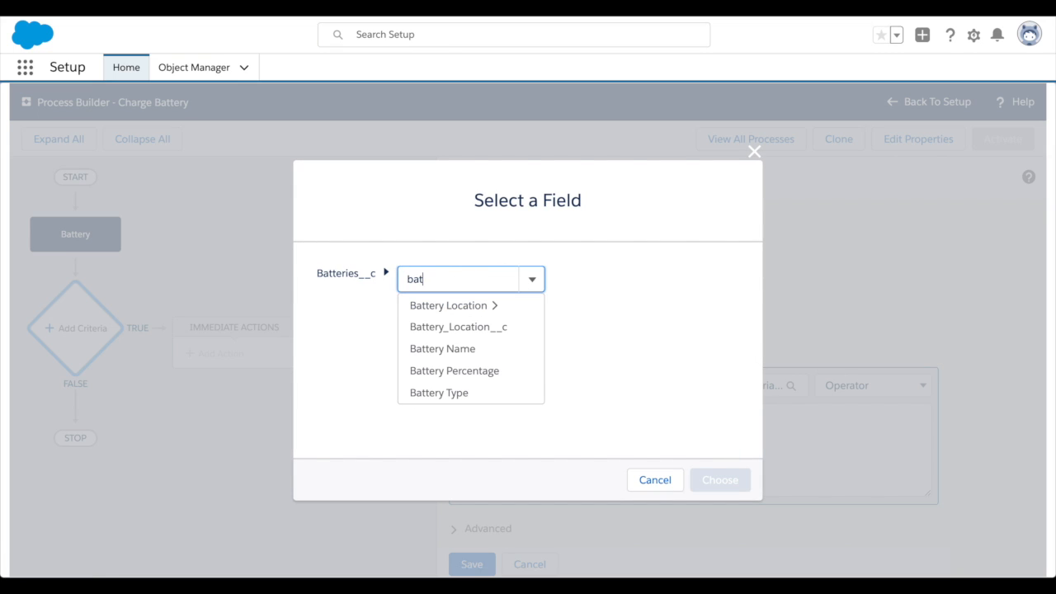
pyautogui.click(446, 372)
pyautogui.click(717, 475)
pyautogui.click(710, 425)
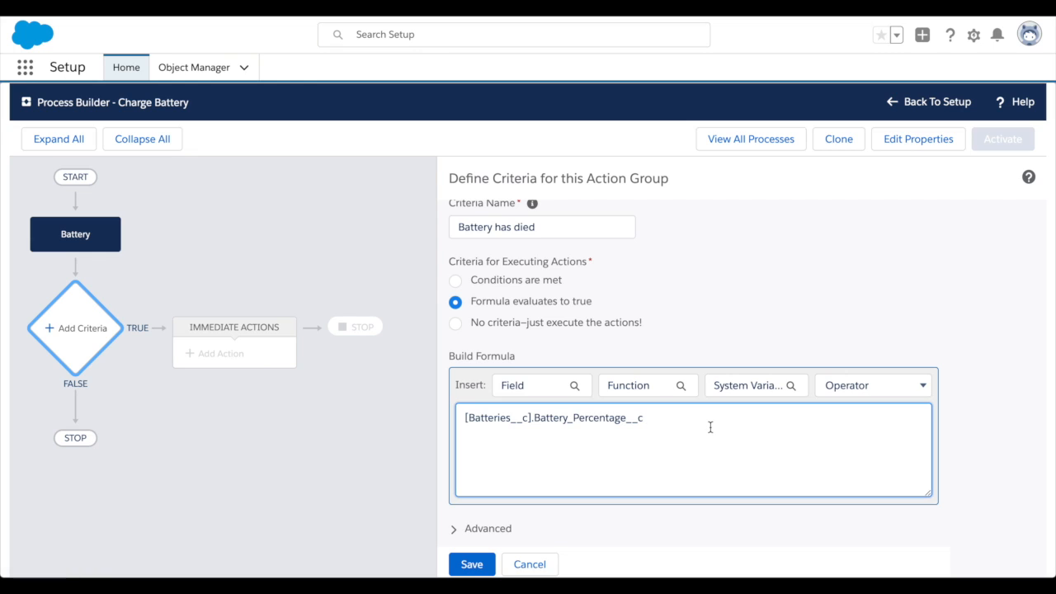
pyautogui.write('=')
pyautogui.click(470, 564)
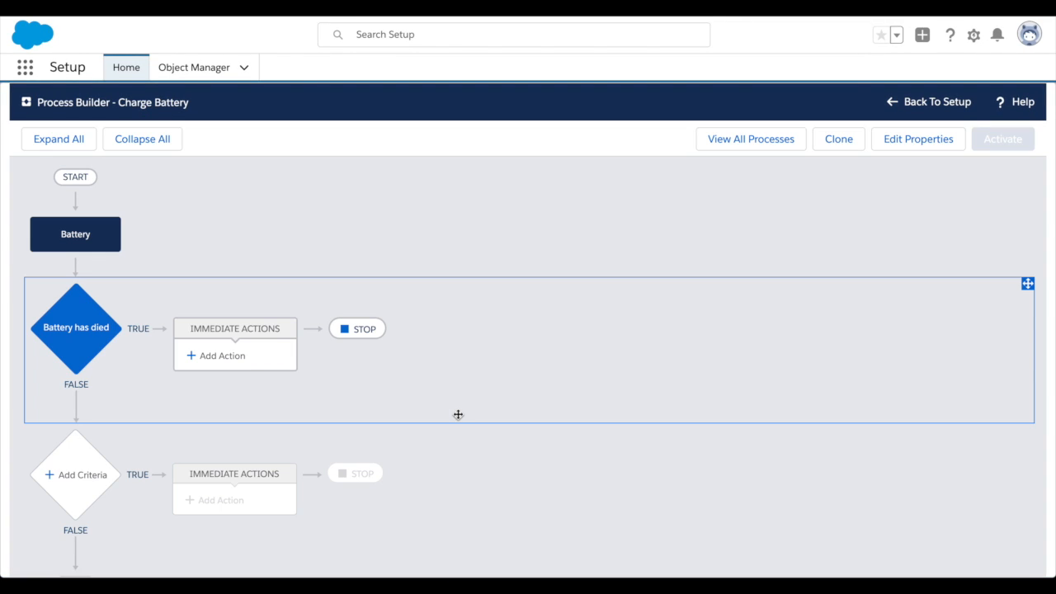
# Step: Add an Update Records immediate action named "Charge battery" for the Batteries__c record that started the process
pyautogui.click(267, 365)
pyautogui.click(583, 248)
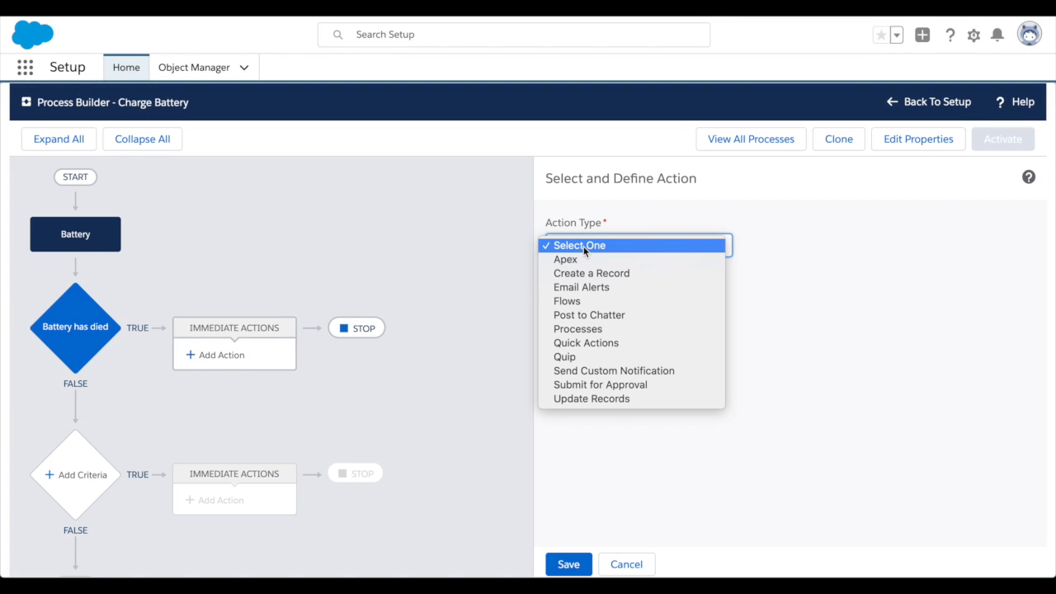
pyautogui.click(579, 398)
pyautogui.click(607, 304)
pyautogui.write('Charge battery')
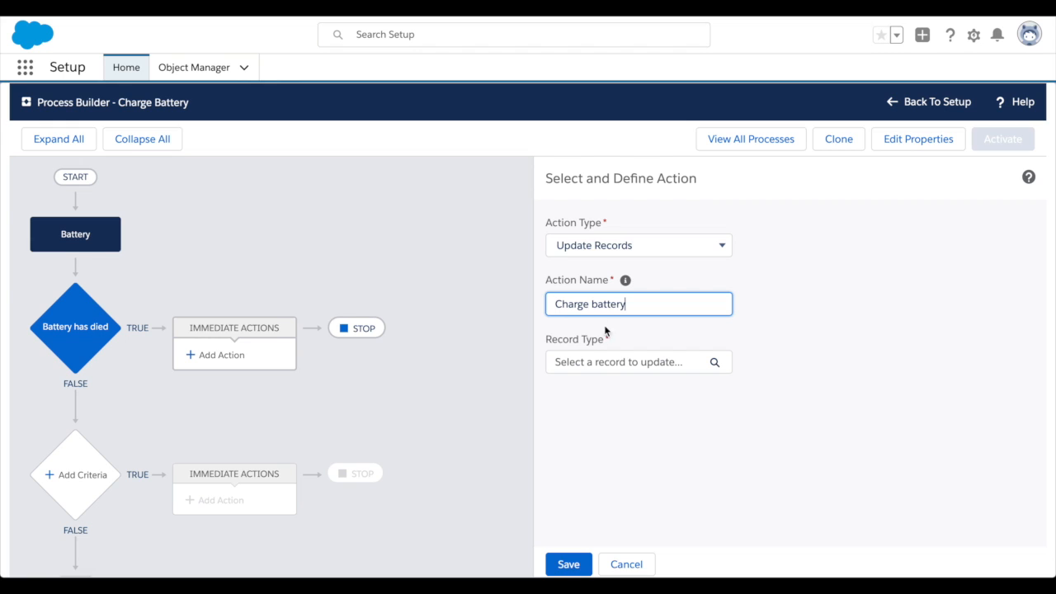
pyautogui.click(600, 361)
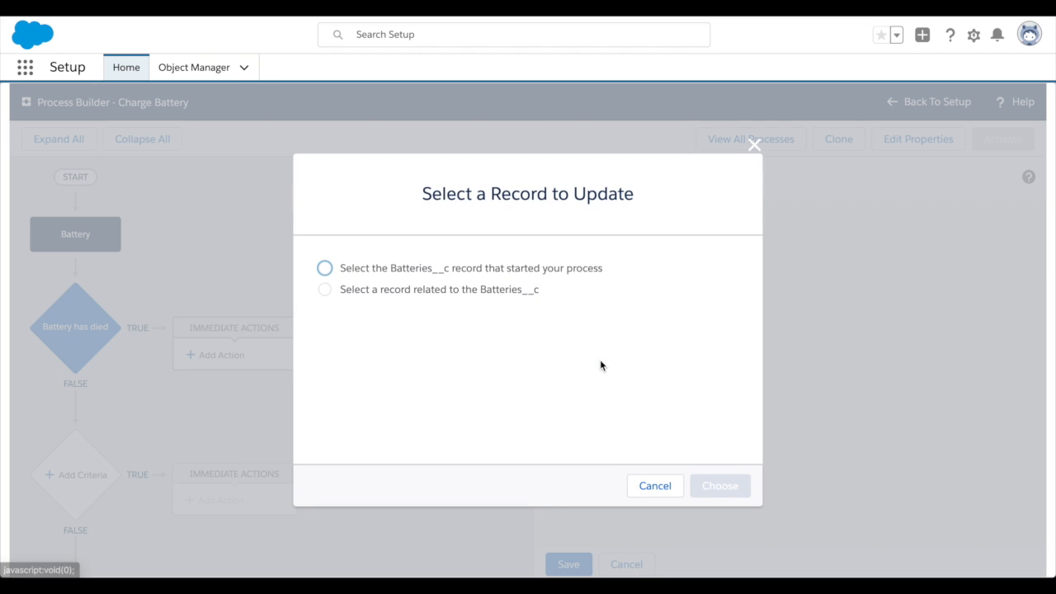
pyautogui.click(394, 269)
pyautogui.click(703, 485)
# Step: Set the action's new field value for Battery Percentage to the number 100
pyautogui.scroll(-1, 705, 486)
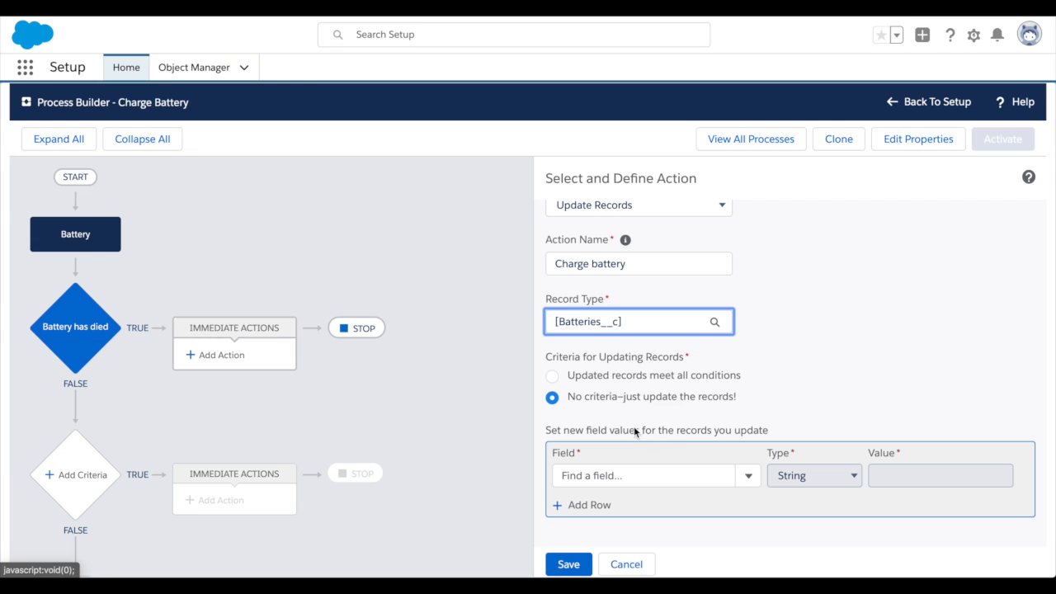
pyautogui.click(669, 476)
pyautogui.click(651, 523)
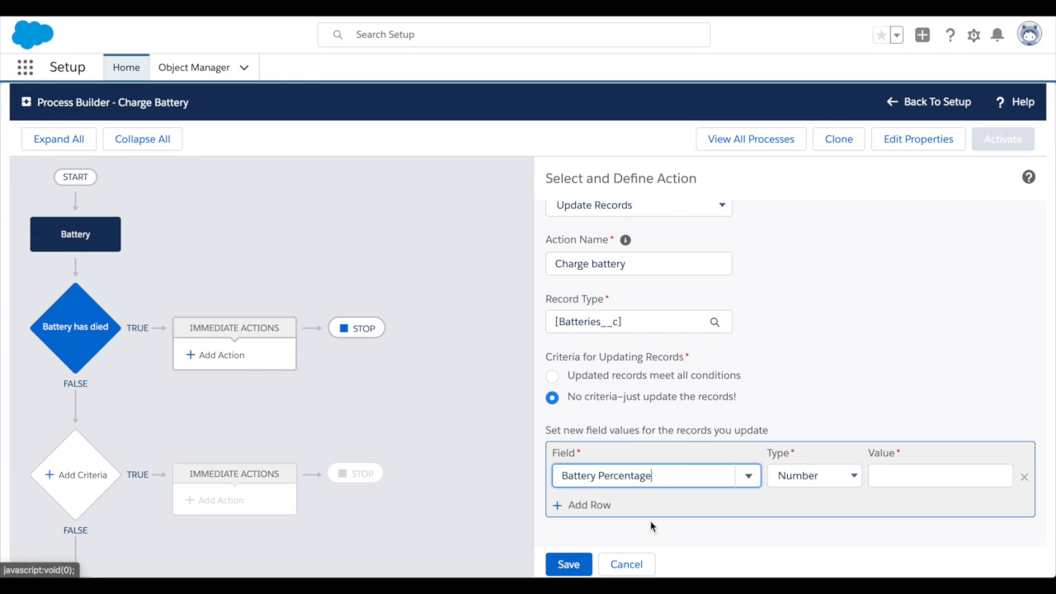
pyautogui.click(834, 478)
pyautogui.click(894, 479)
pyautogui.click(893, 476)
pyautogui.write('0')
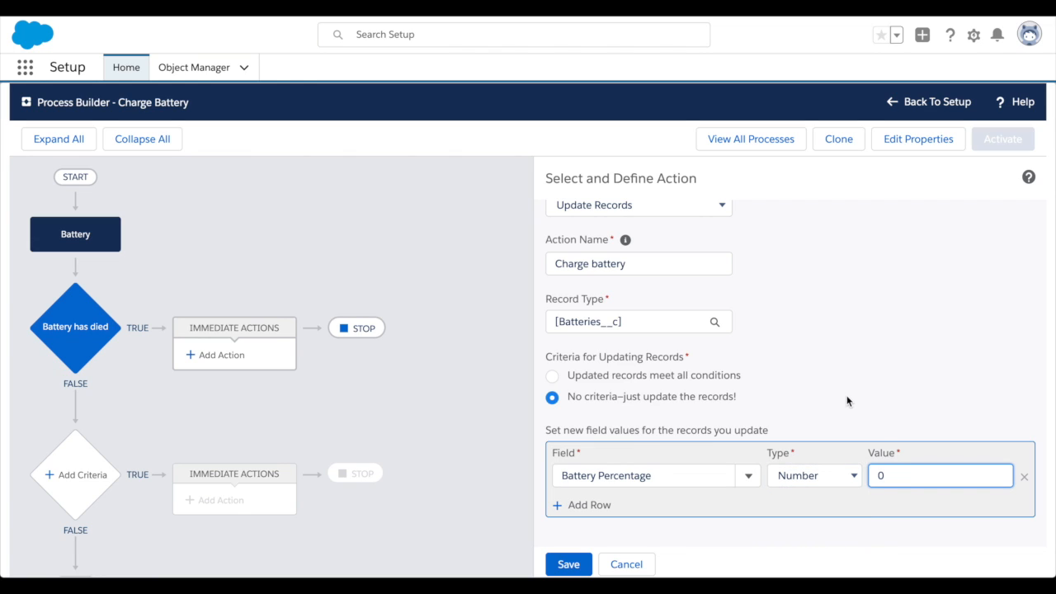
pyautogui.write('100')
pyautogui.click(882, 407)
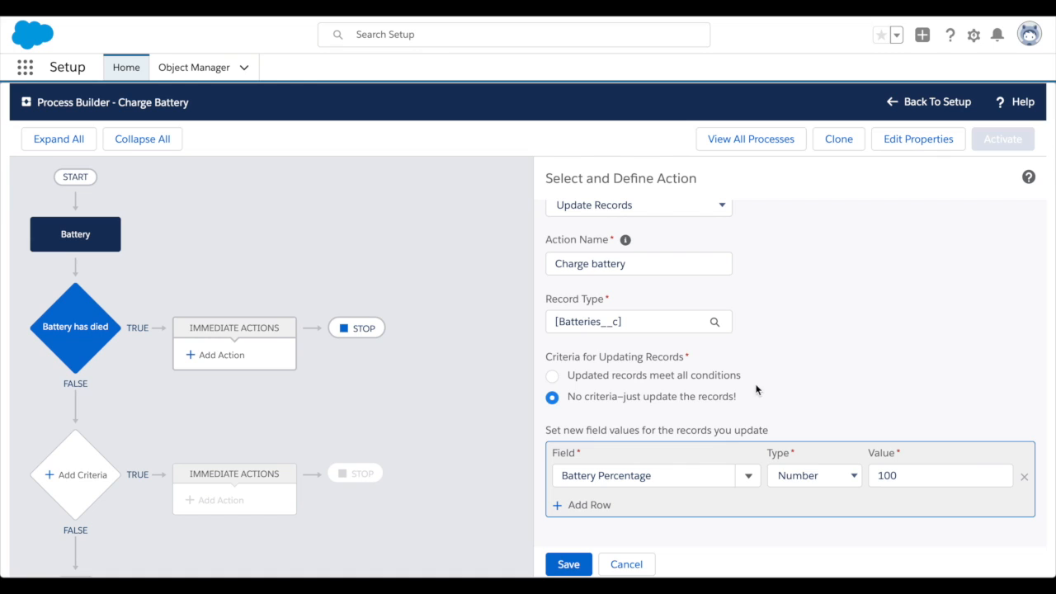
# Step: Save the Charge battery action with no criteria for updating records, and activate the process
pyautogui.scroll(2, 756, 389)
pyautogui.click(677, 401)
pyautogui.scroll(1, 781, 337)
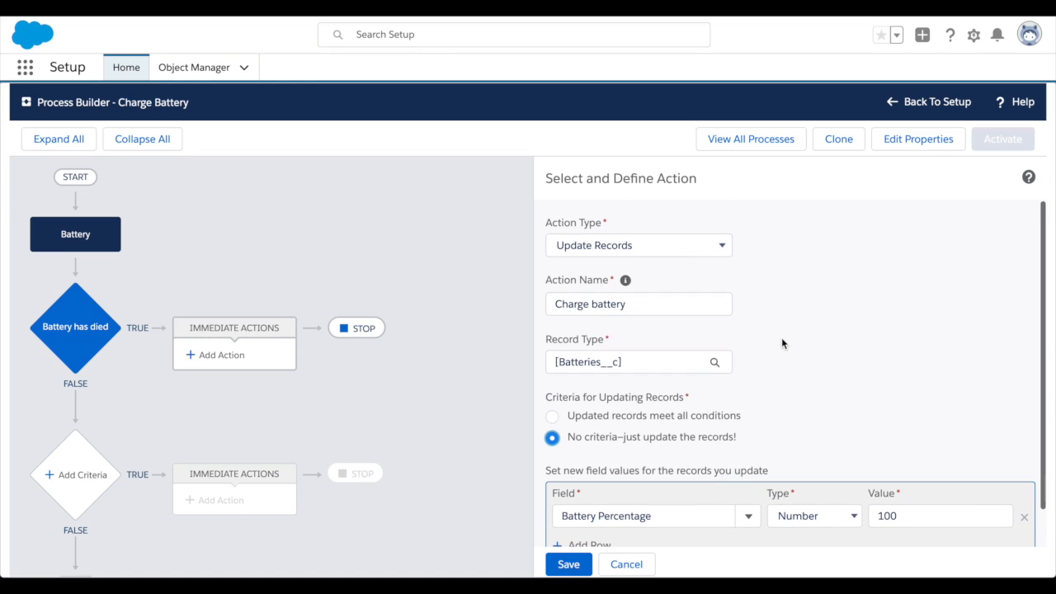
pyautogui.scroll(-1, 671, 393)
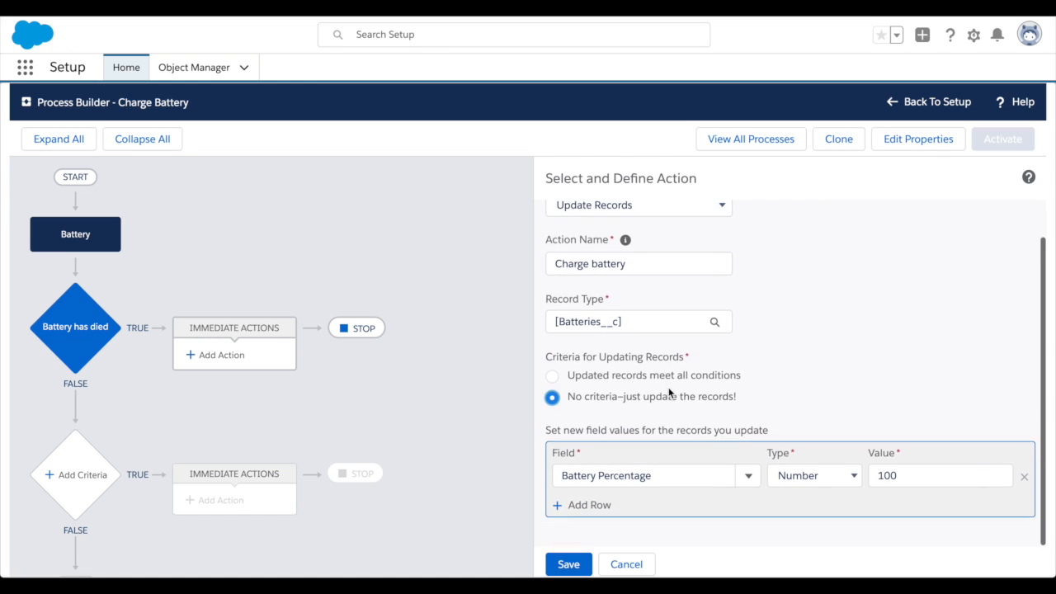
pyautogui.click(568, 560)
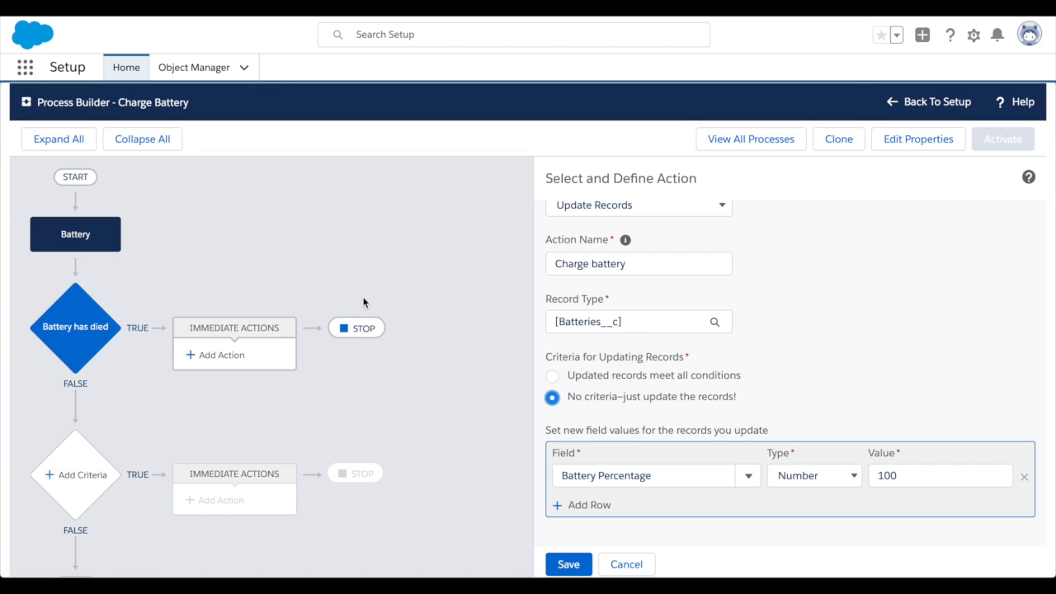
pyautogui.click(564, 565)
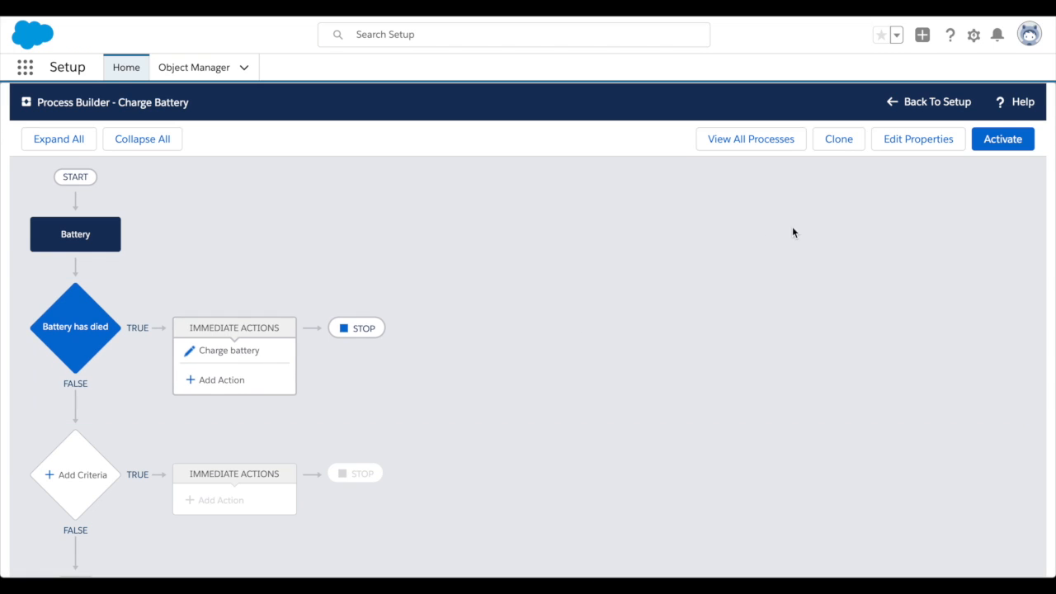
pyautogui.click(998, 142)
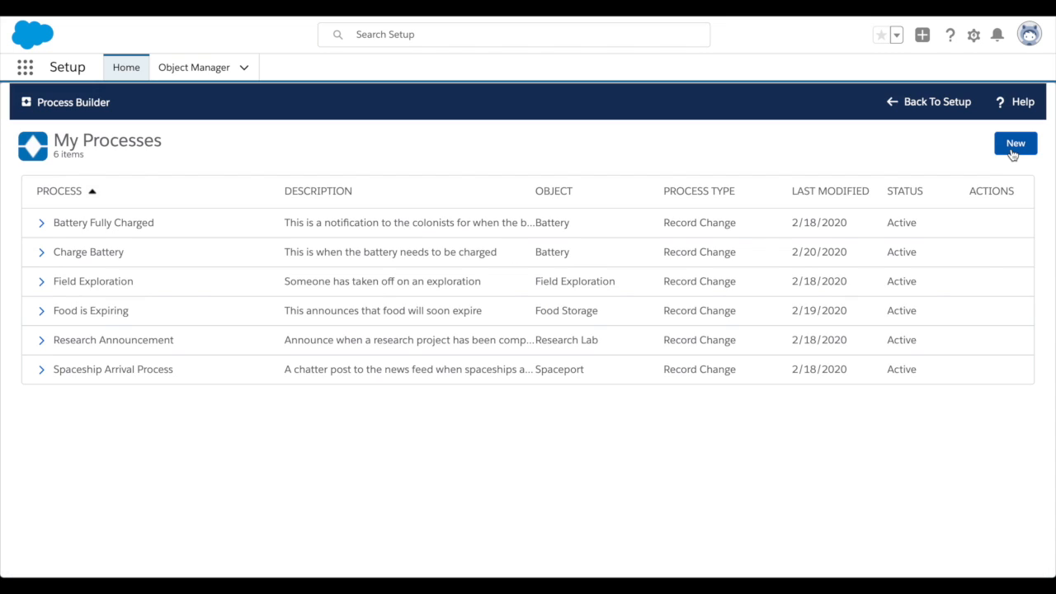
# Step: Create a process named "Order New Food", described as "Lets someone know to order food", that starts when a record changes
pyautogui.click(1012, 150)
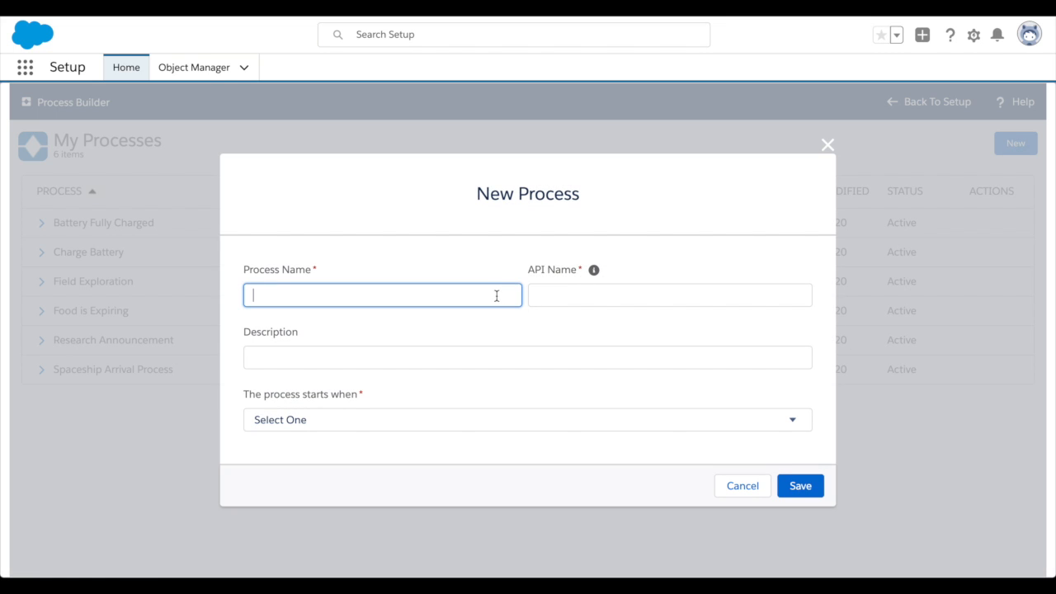
pyautogui.click(496, 296)
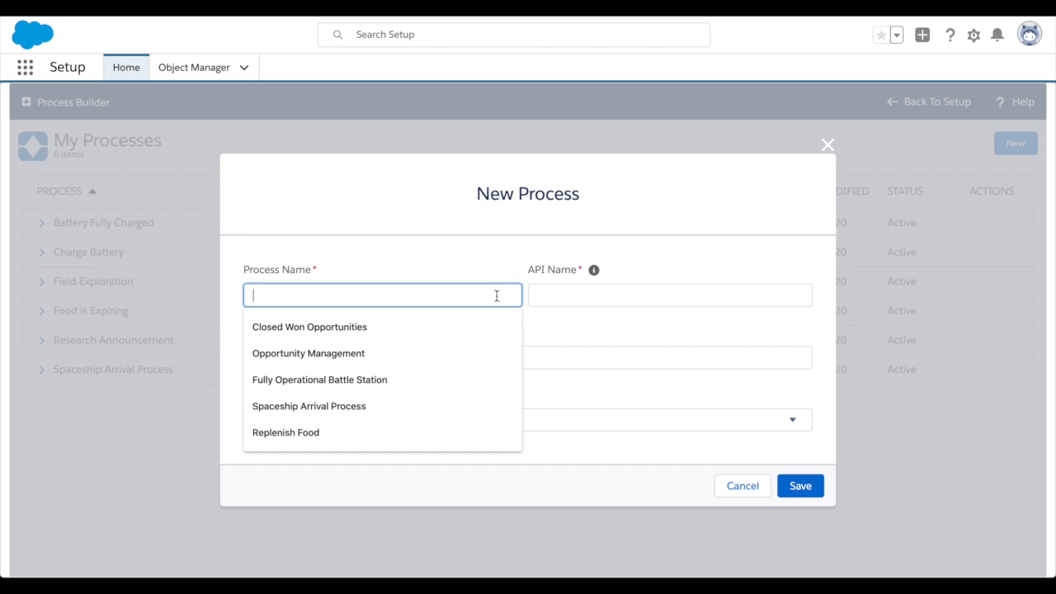
pyautogui.click(360, 285)
pyautogui.click(357, 291)
pyautogui.write('Order')
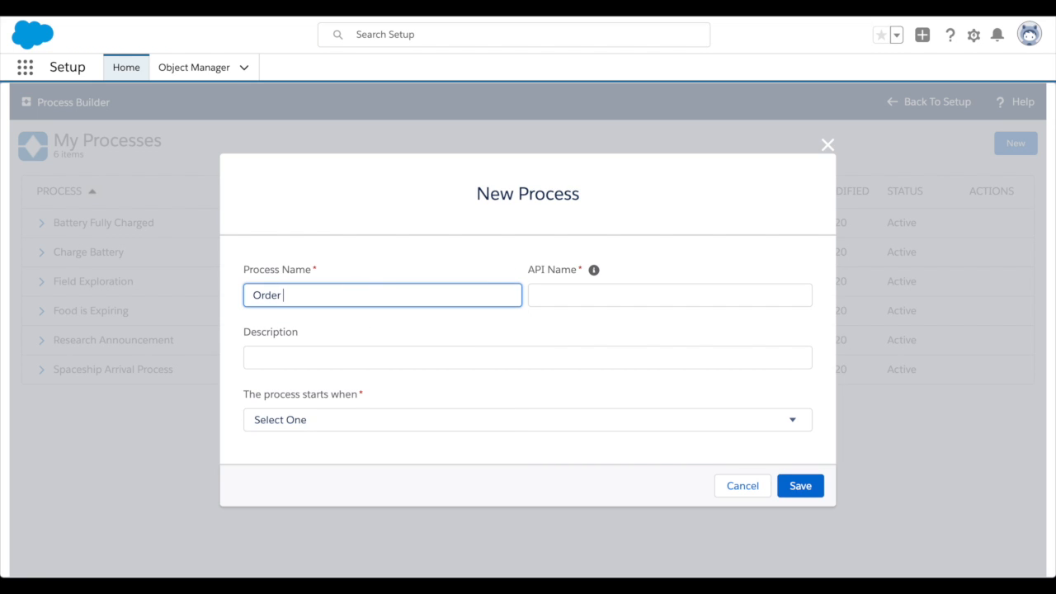
pyautogui.write(' New Food')
pyautogui.press('Tab')
pyautogui.press('Tab')
pyautogui.write('Lets someone ')
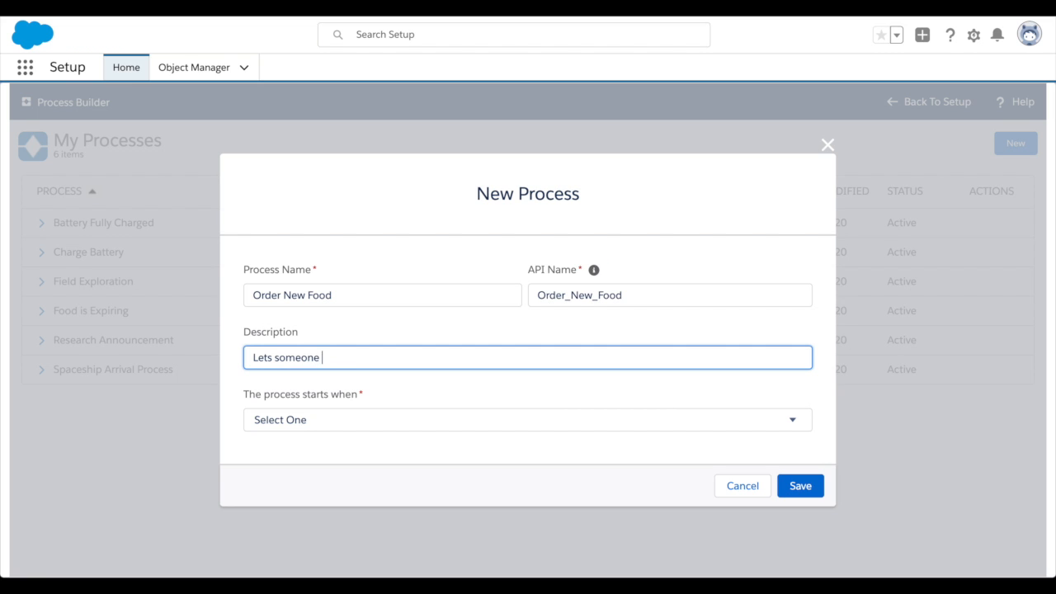
pyautogui.write('know to order food')
pyautogui.click(339, 416)
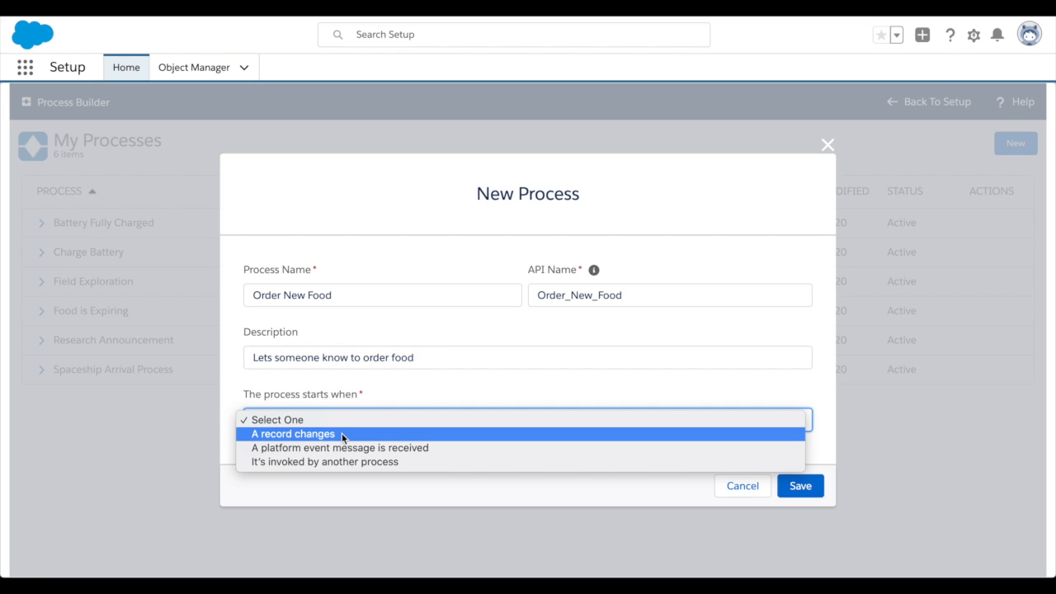
pyautogui.click(341, 433)
pyautogui.click(798, 486)
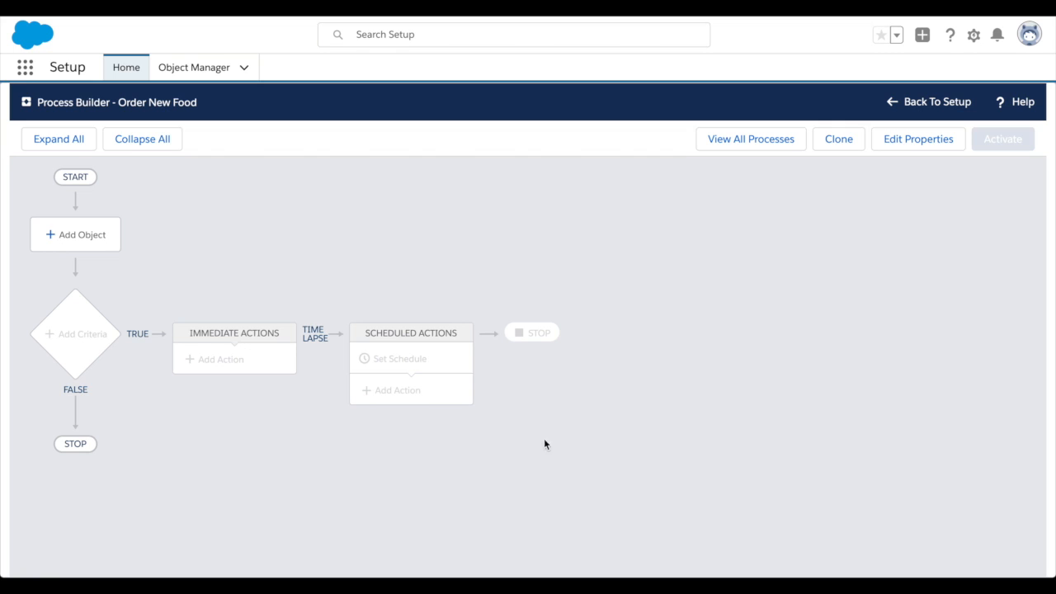
# Step: Set the process object to Food Storage, starting when a record is created or edited, and save it
pyautogui.click(112, 248)
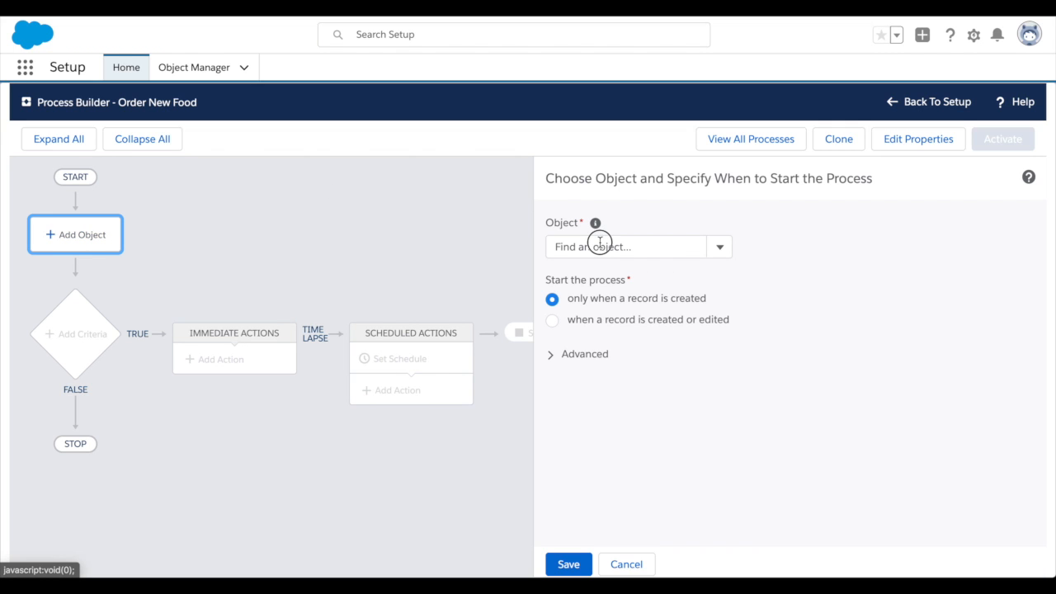
pyautogui.click(599, 241)
pyautogui.write('food')
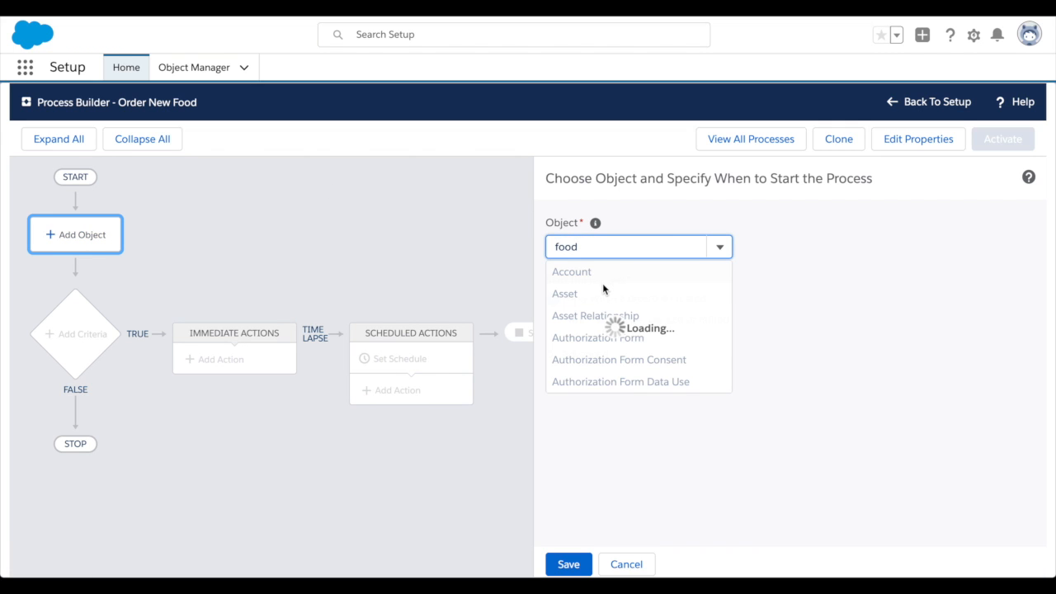
pyautogui.click(601, 275)
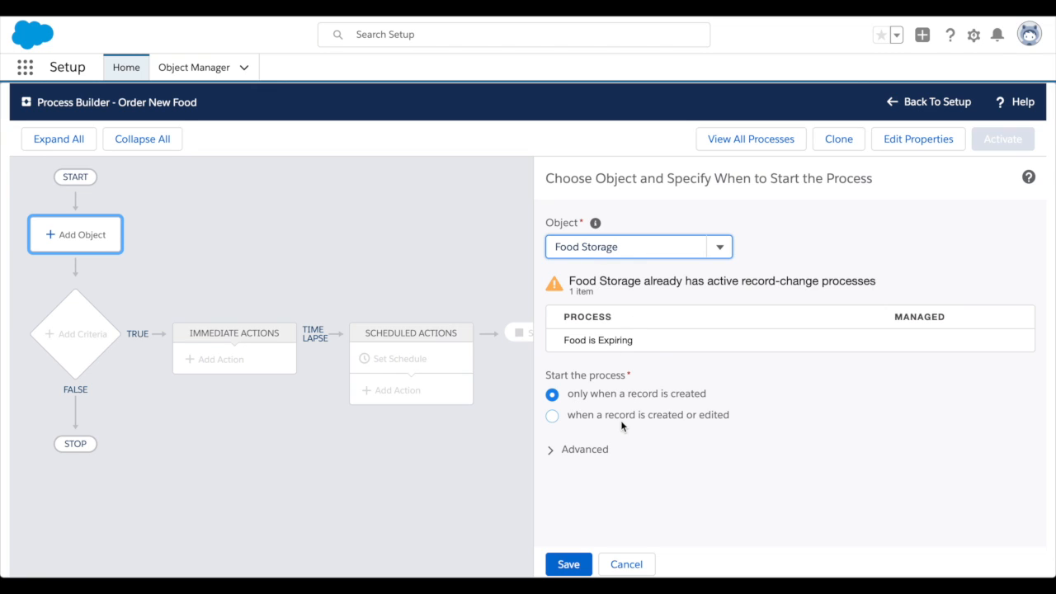
pyautogui.click(621, 419)
pyautogui.click(569, 564)
# Step: Add criteria named "Order food" and choose the Food_Station__c Quantity field for the first condition
pyautogui.click(80, 328)
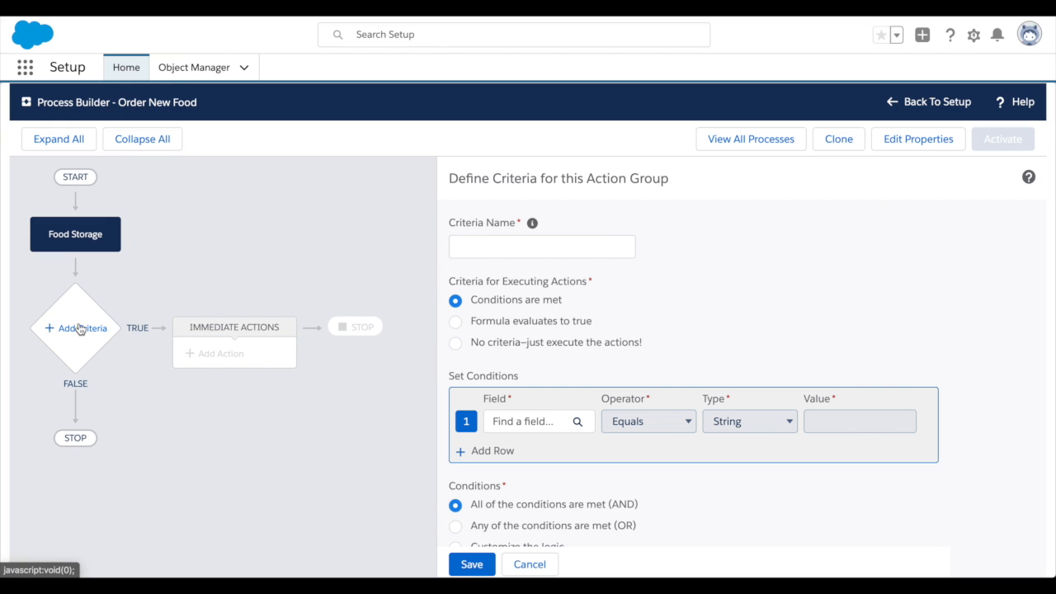
pyautogui.click(503, 244)
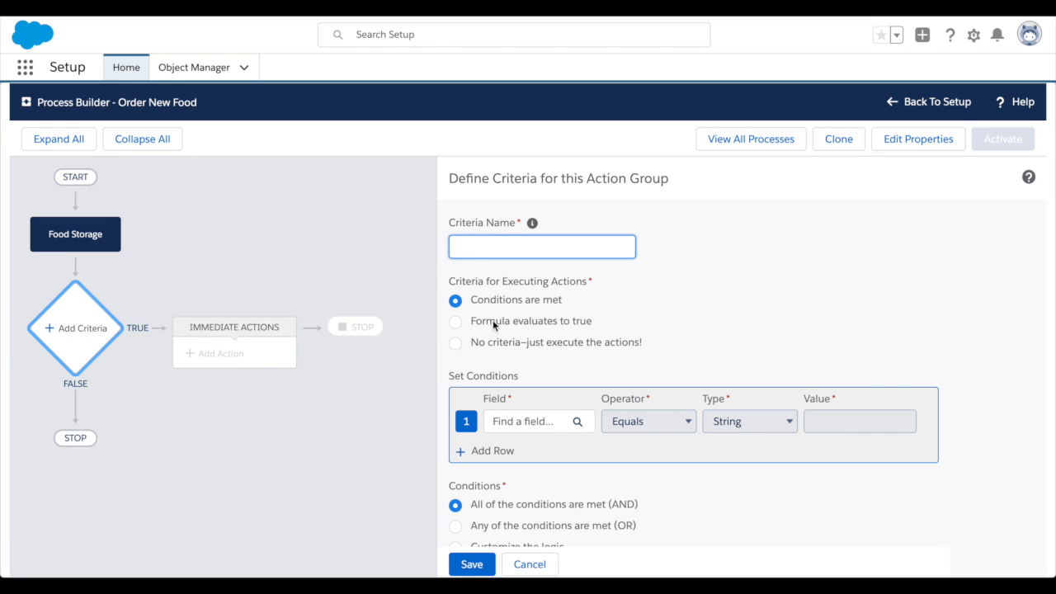
pyautogui.write('Order food')
pyautogui.click(520, 422)
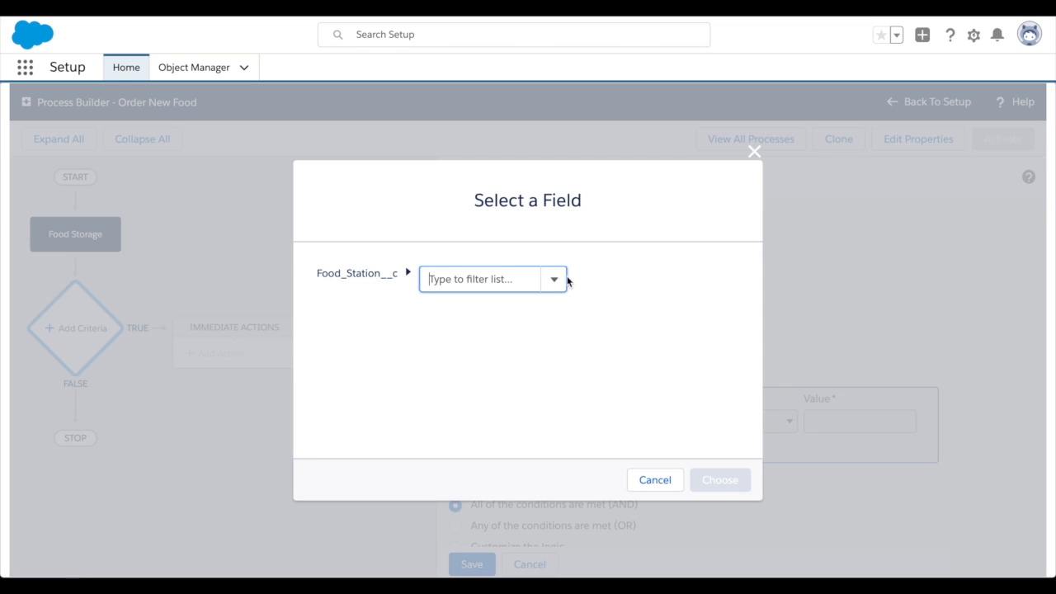
pyautogui.click(555, 282)
pyautogui.scroll(-5, 504, 334)
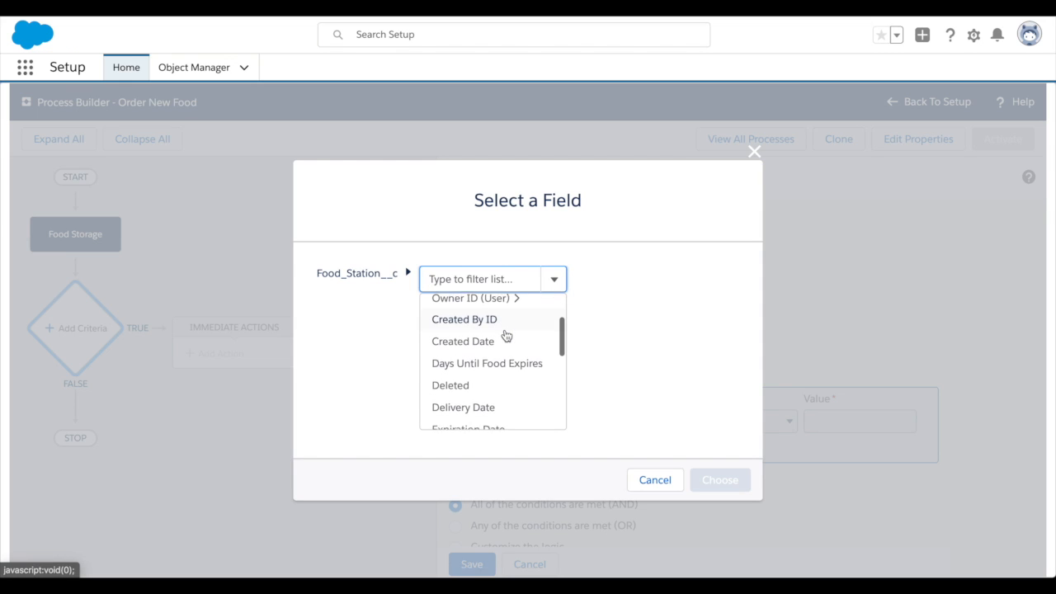
pyautogui.scroll(-5, 505, 335)
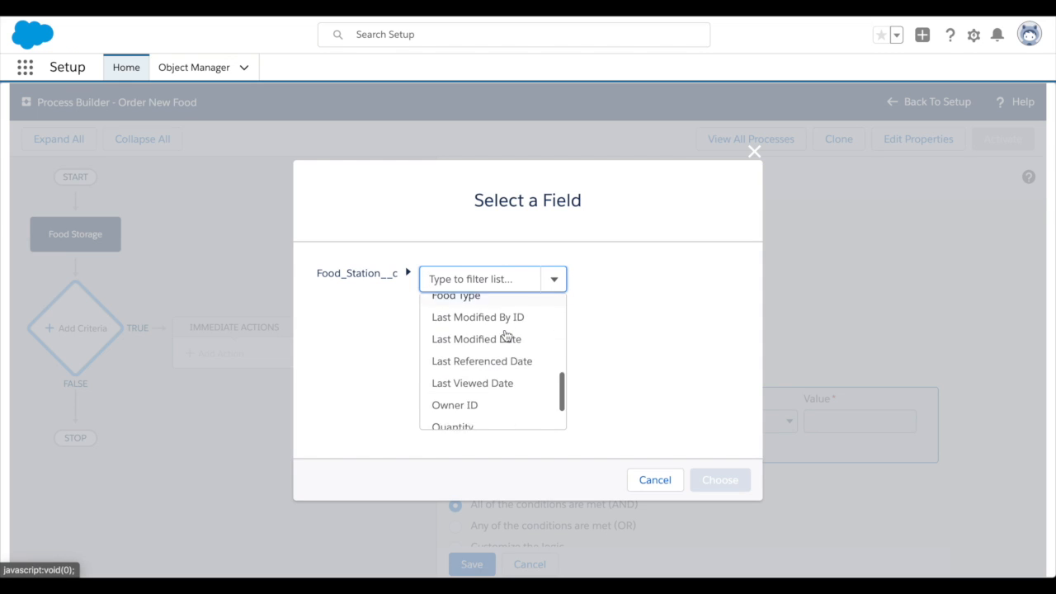
pyautogui.click(475, 373)
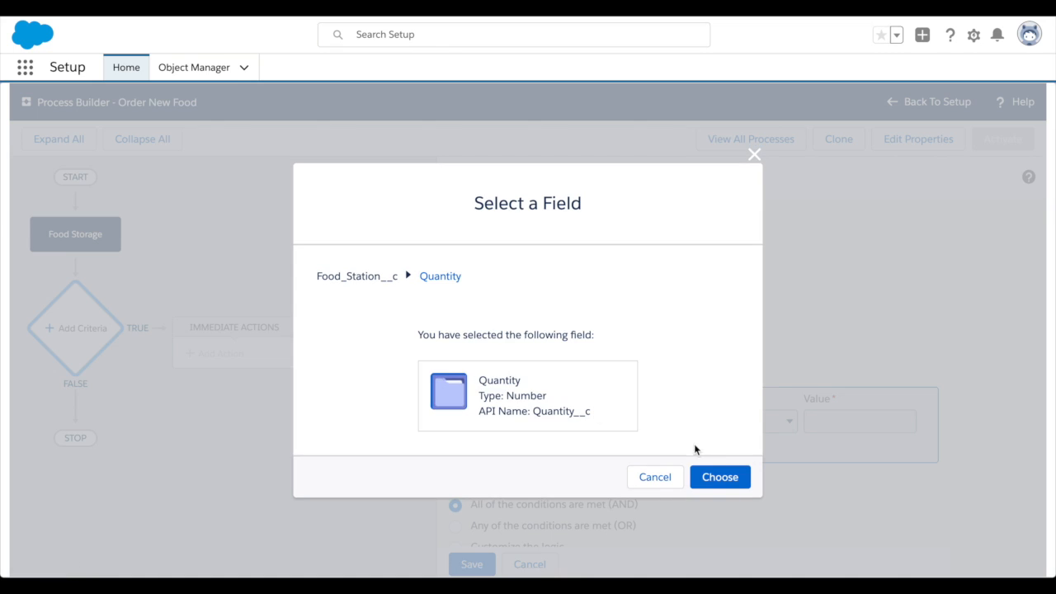
pyautogui.click(717, 480)
# Step: Make the condition require Quantity to equal the number 0, and save the Order food criteria
pyautogui.click(828, 421)
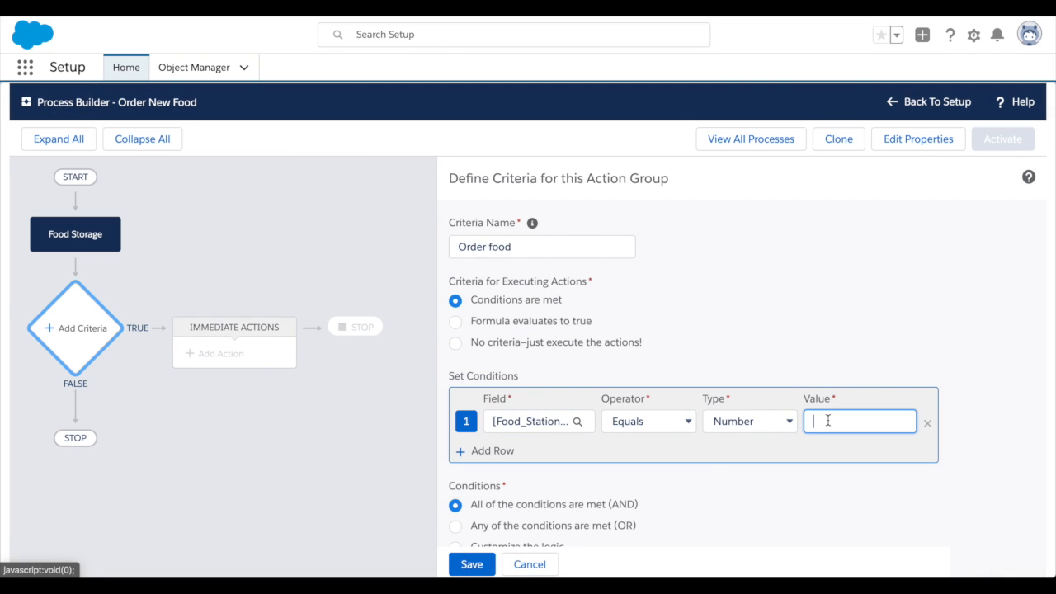
pyautogui.write('0')
pyautogui.click(747, 420)
pyautogui.click(747, 420)
pyautogui.scroll(-1, 597, 446)
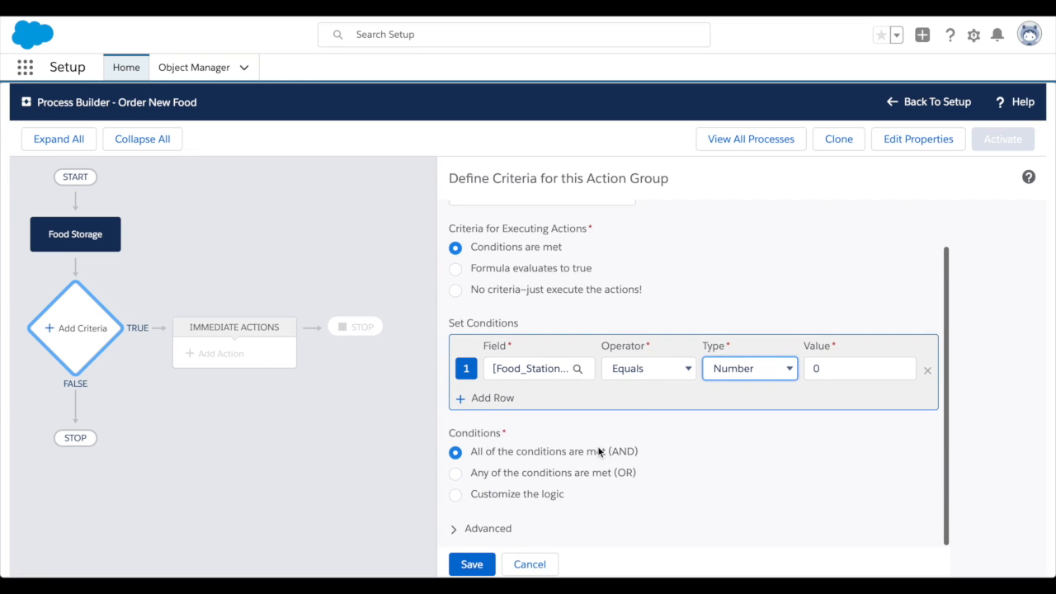
pyautogui.click(475, 569)
# Step: Add a Post to Chatter immediate action named "Order food" with the Food Names merge field followed by "has ran out! Please order more" as message
pyautogui.click(229, 355)
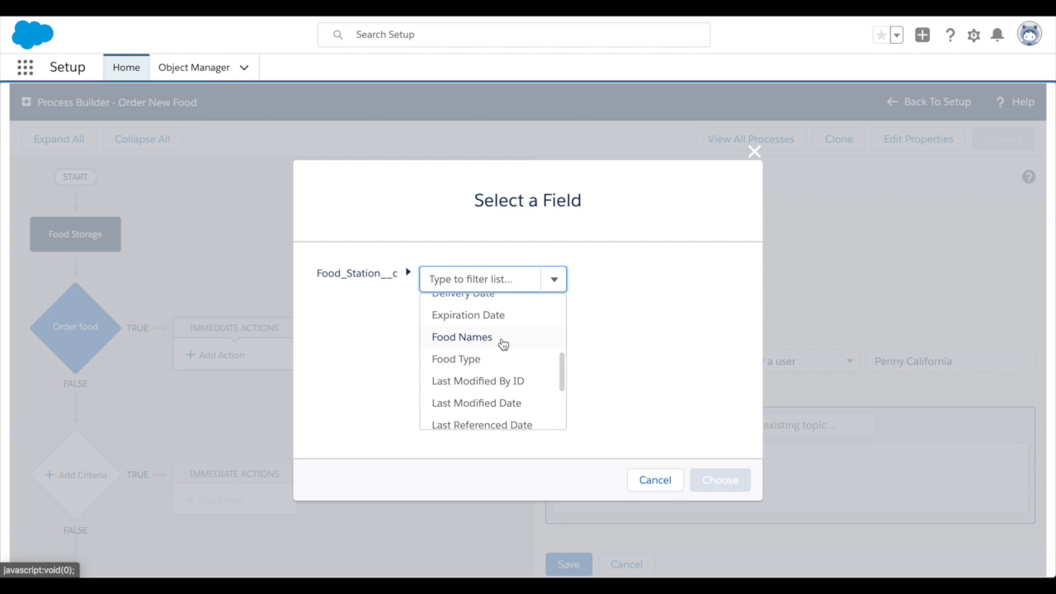
pyautogui.click(502, 343)
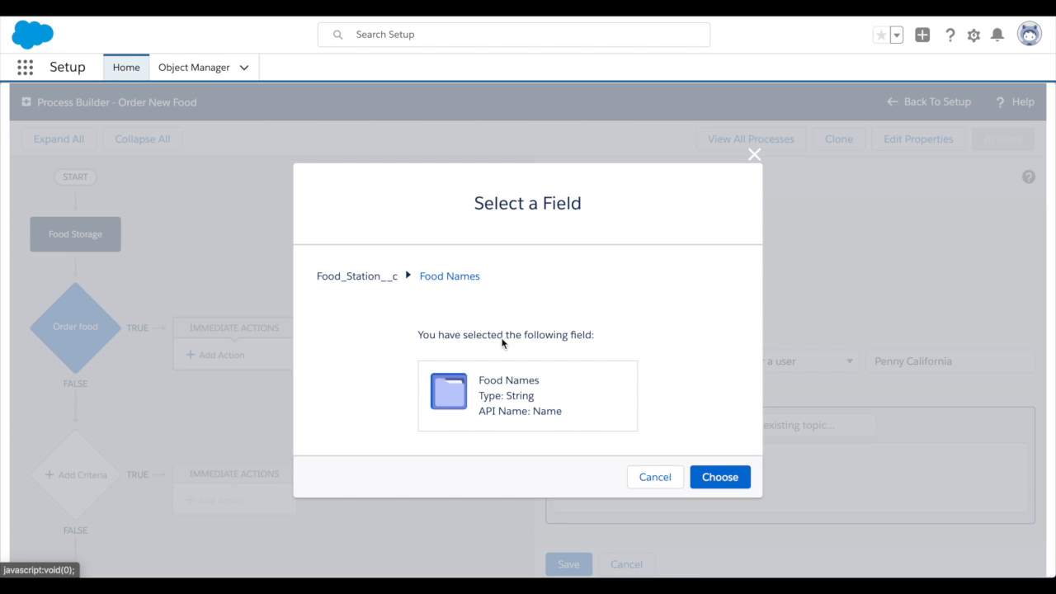
pyautogui.click(719, 480)
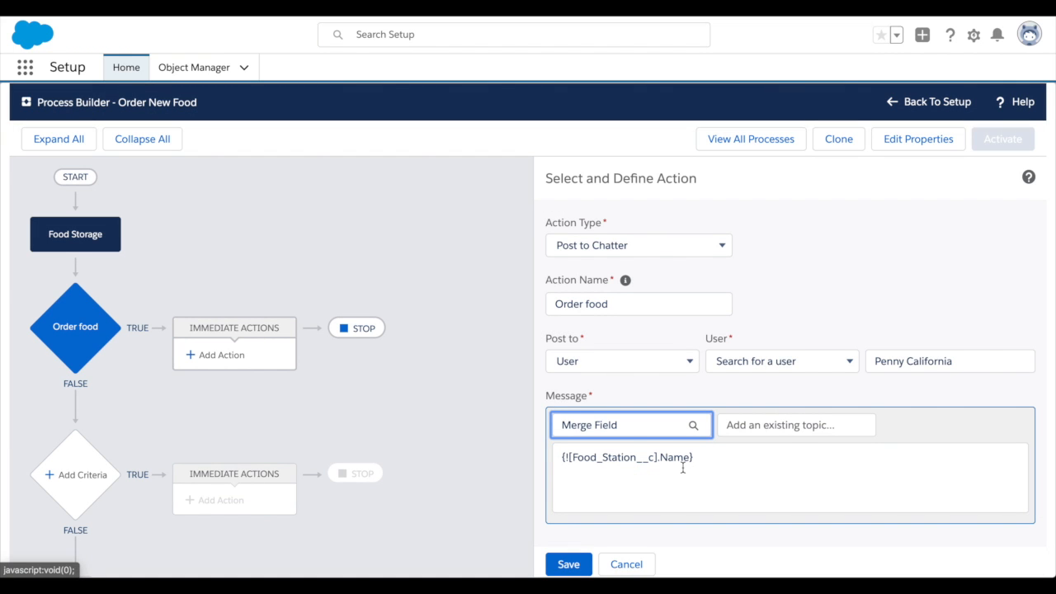
pyautogui.scroll(-1, 681, 462)
pyautogui.click(713, 457)
pyautogui.write('a')
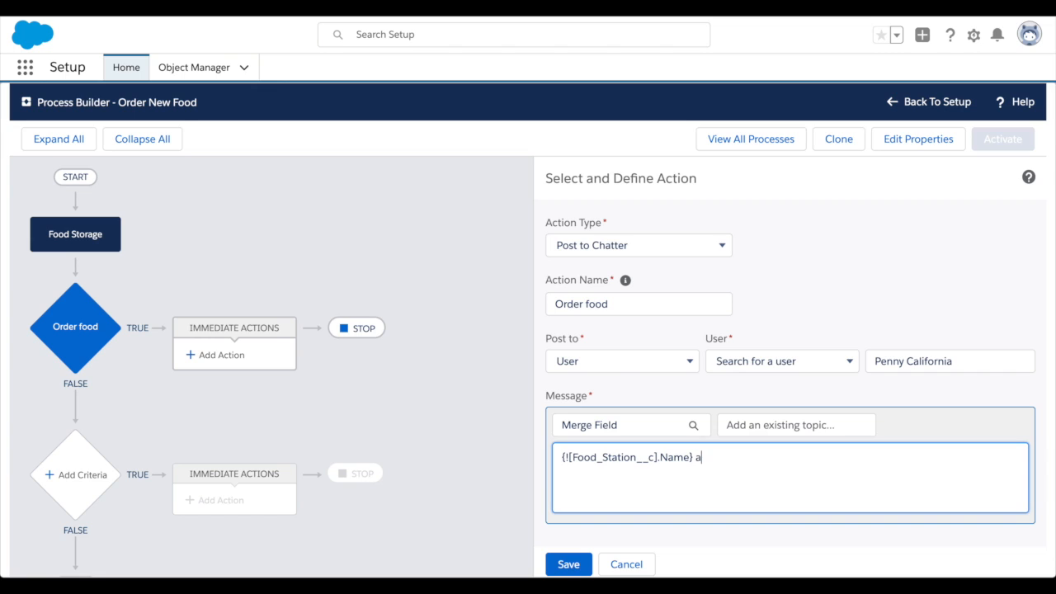
pyautogui.write(' has ran')
pyautogui.write('out! Please order more')
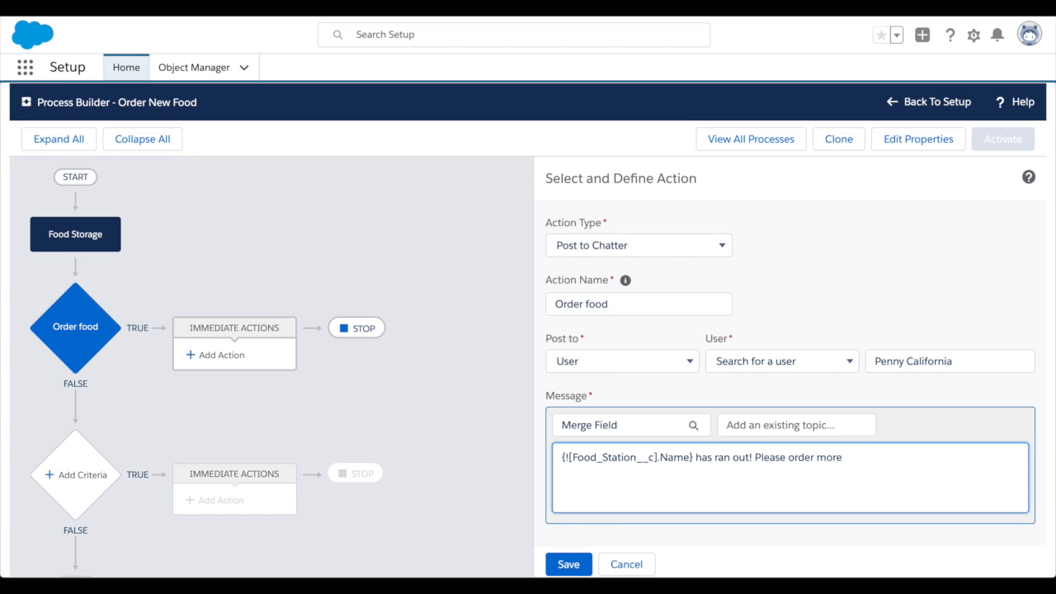
# Step: Save the Order food Chatter action and activate the Order New Food process
pyautogui.click(568, 565)
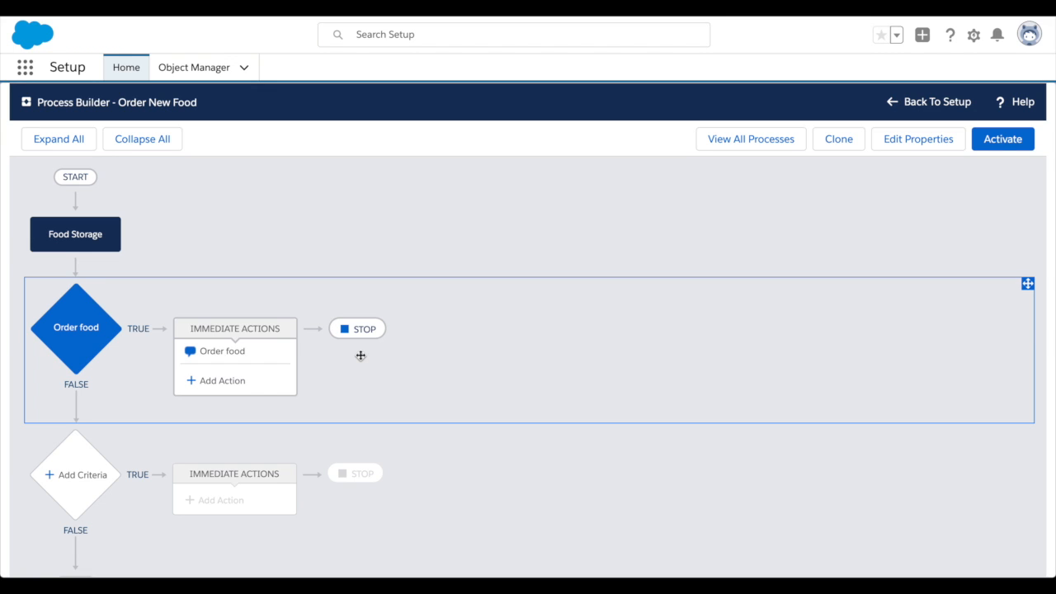
pyautogui.click(1004, 138)
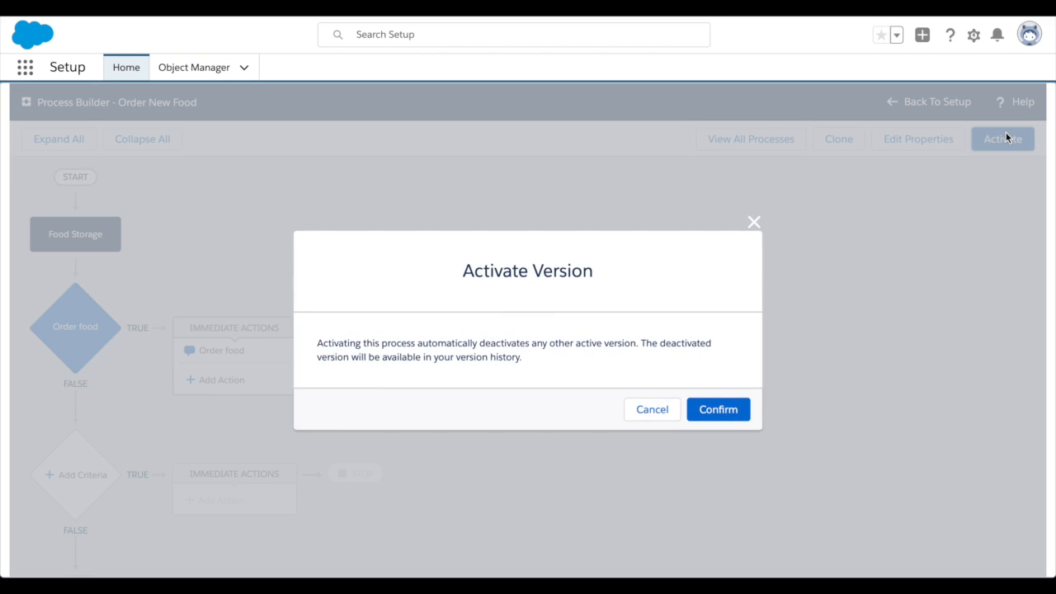
pyautogui.click(720, 411)
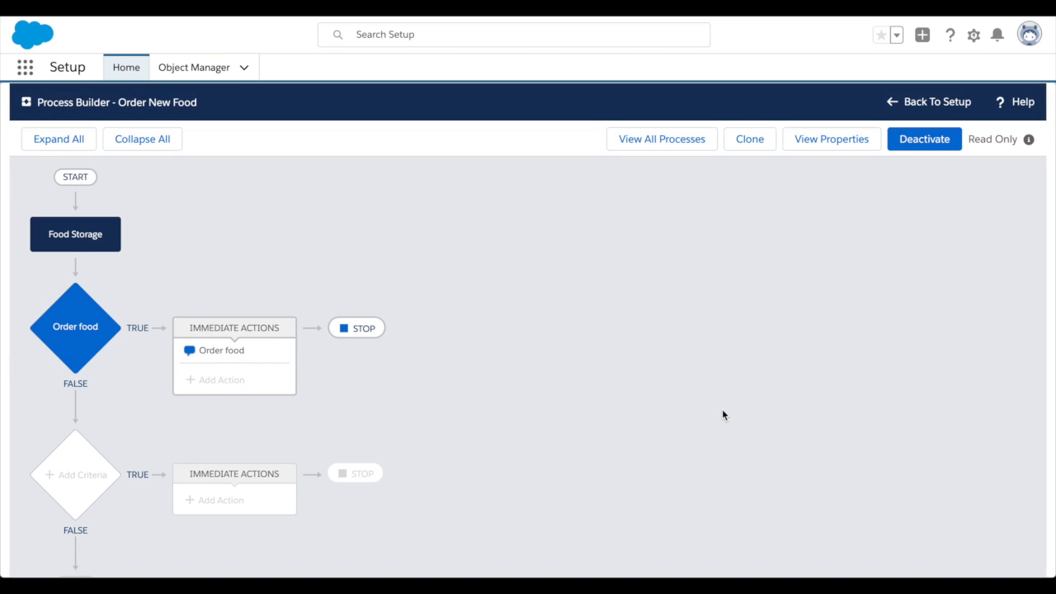
# Step: Create a process named "Rocket in repair", described as "A rocket is in repair, send notification", that starts when a record changes
pyautogui.click(900, 101)
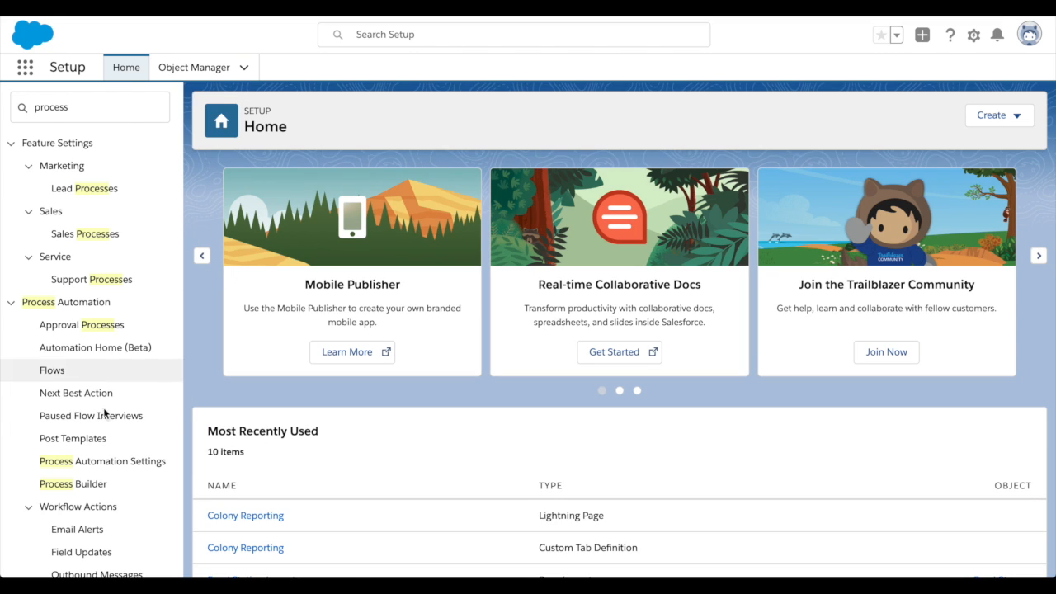
pyautogui.click(79, 483)
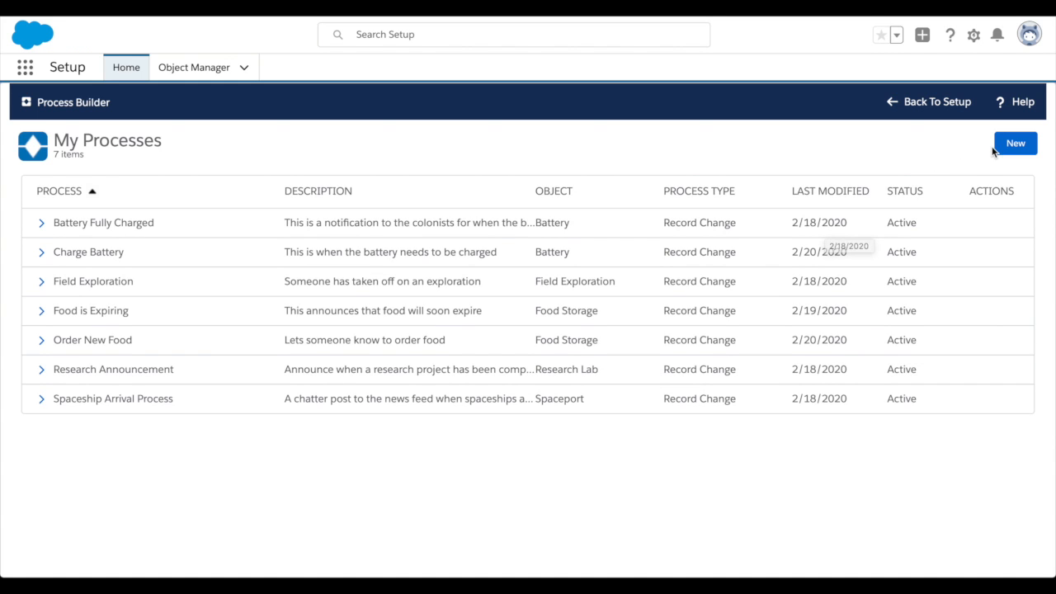
pyautogui.click(1017, 145)
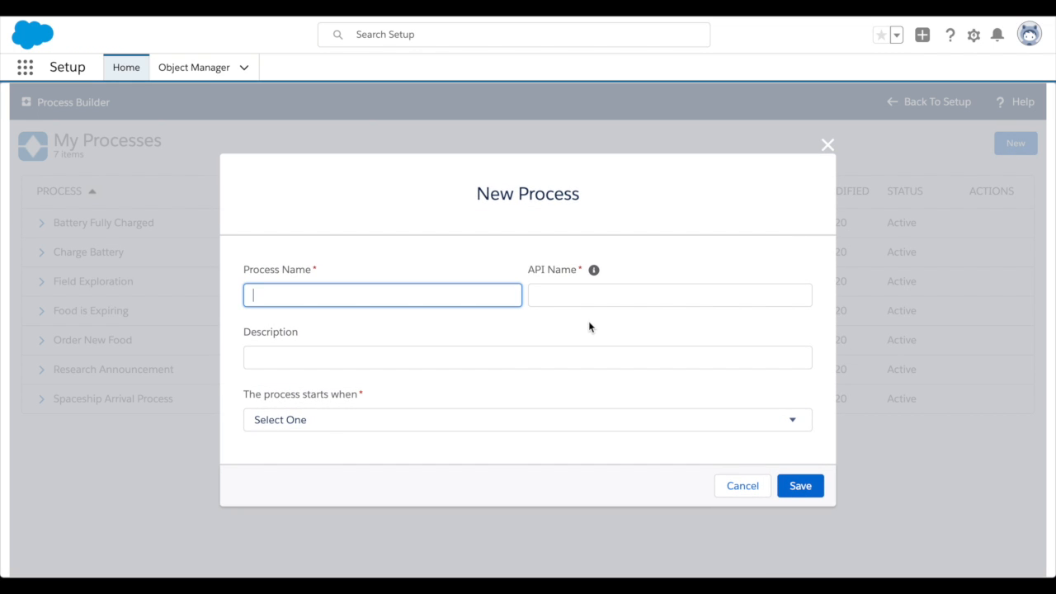
pyautogui.write('Rocket in repair')
pyautogui.press('Tab')
pyautogui.press('Tab')
pyautogui.press('Tab')
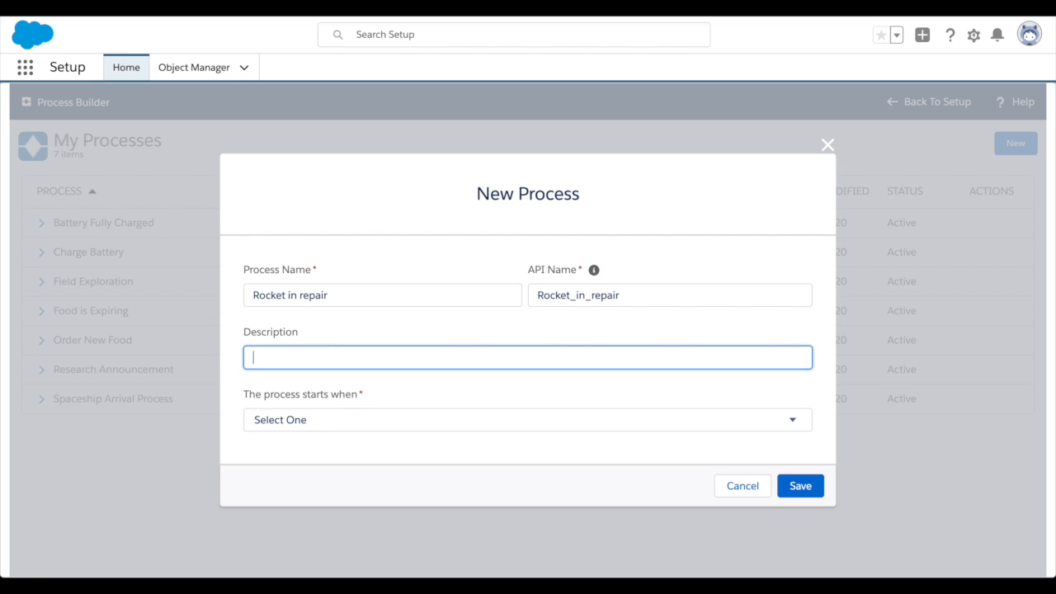
pyautogui.write('A rocket is in repair, se')
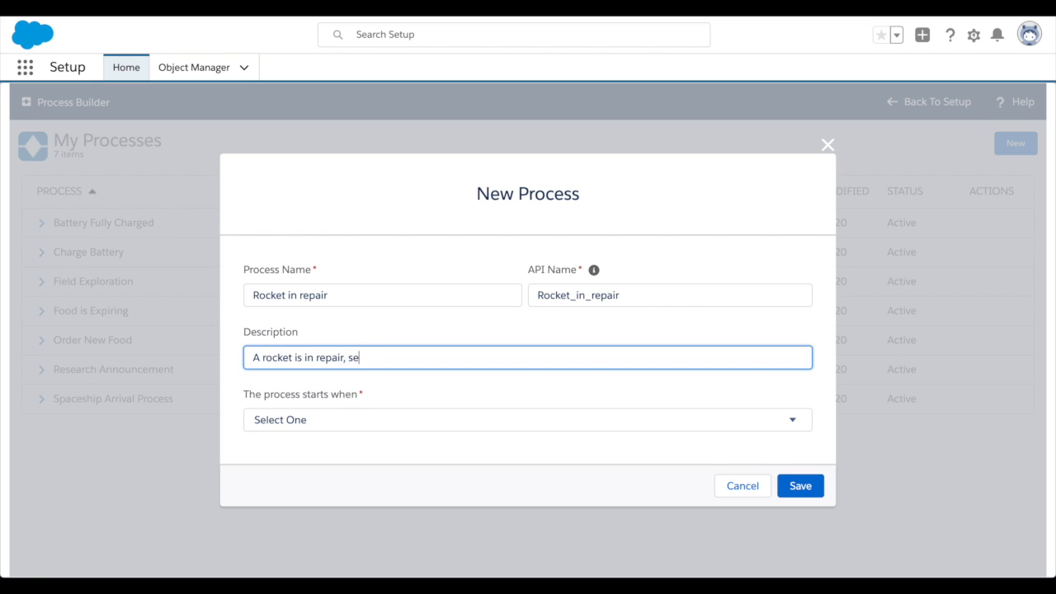
pyautogui.write('nd notification')
pyautogui.click(440, 422)
pyautogui.click(438, 433)
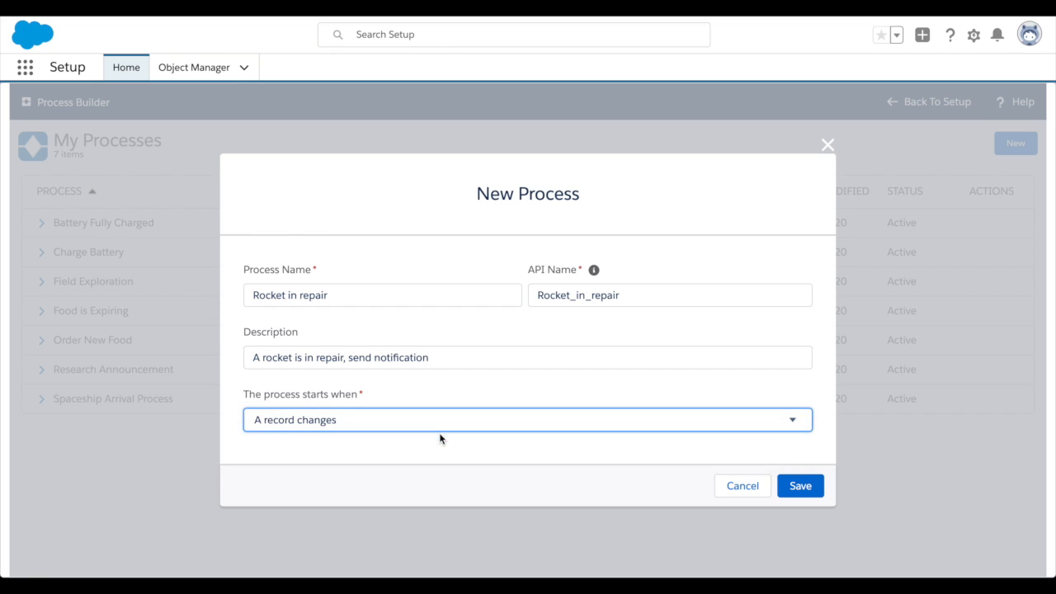
pyautogui.click(800, 483)
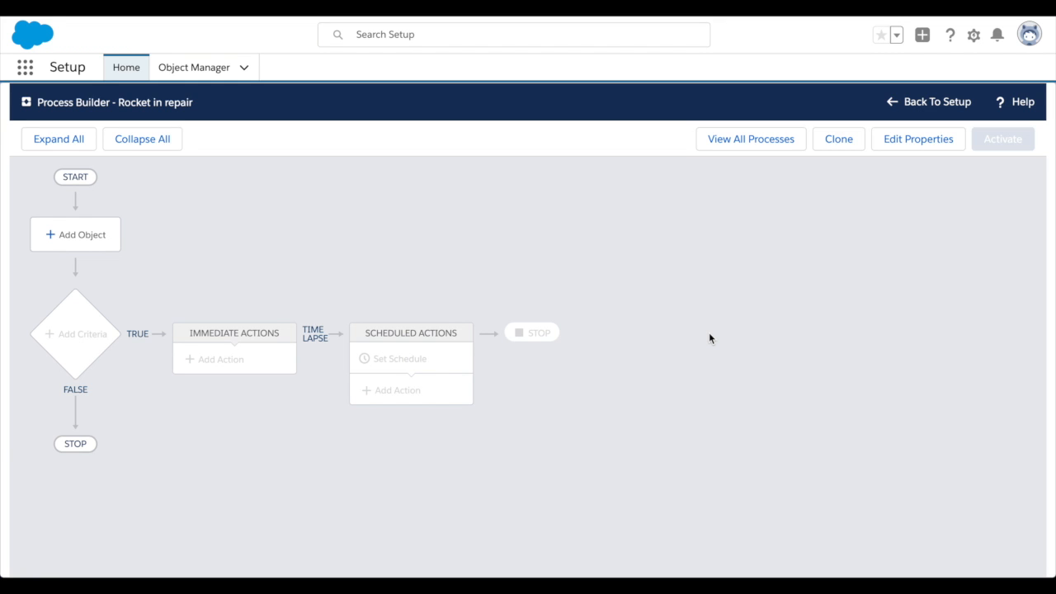
# Step: Set the process object to Spaceport, starting when a record is created or edited, and save it
pyautogui.click(89, 239)
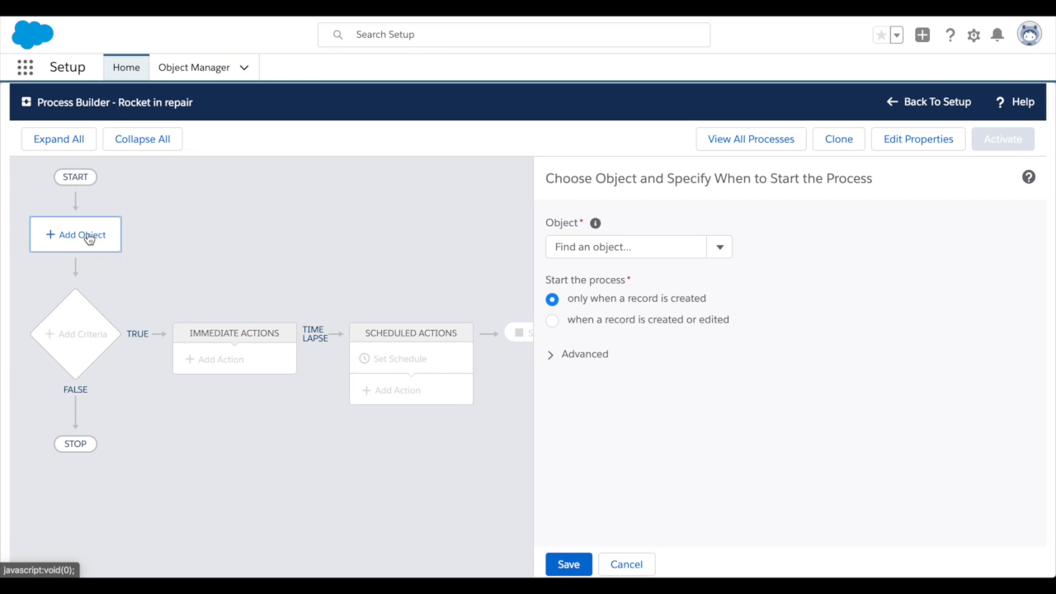
pyautogui.click(602, 246)
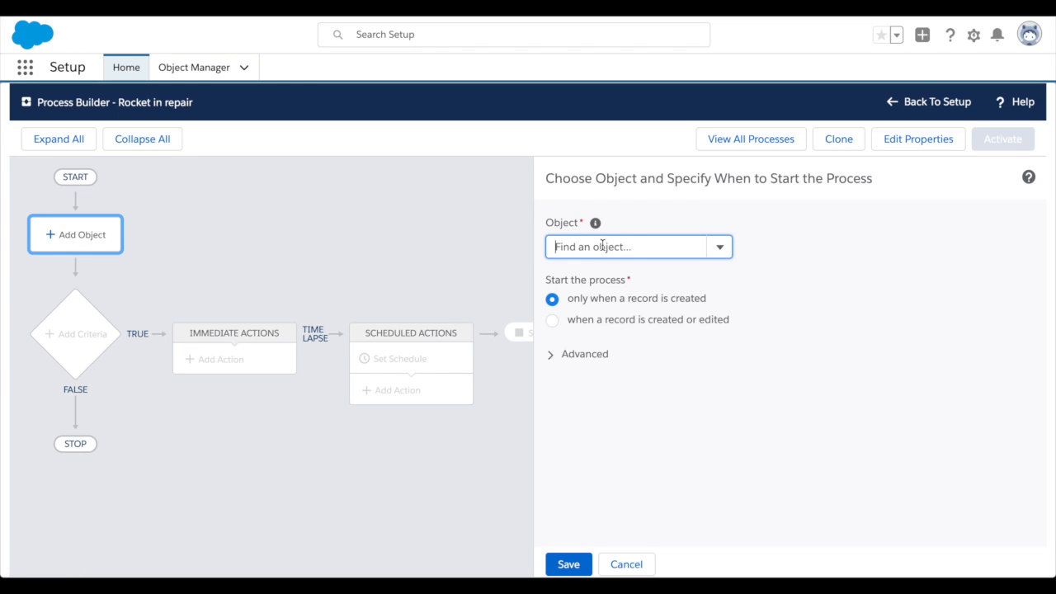
pyautogui.write('space')
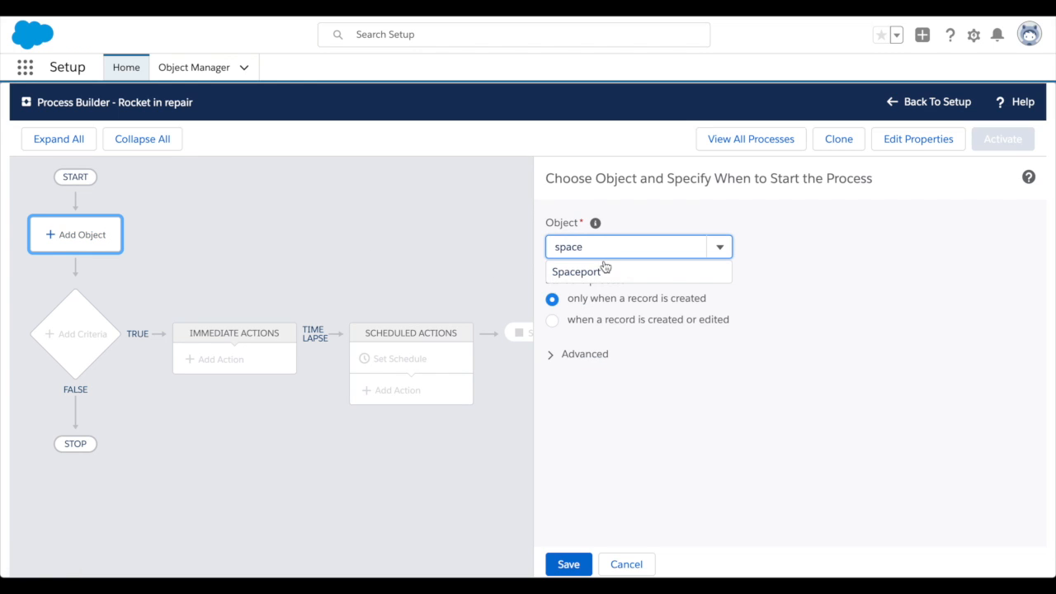
pyautogui.click(603, 272)
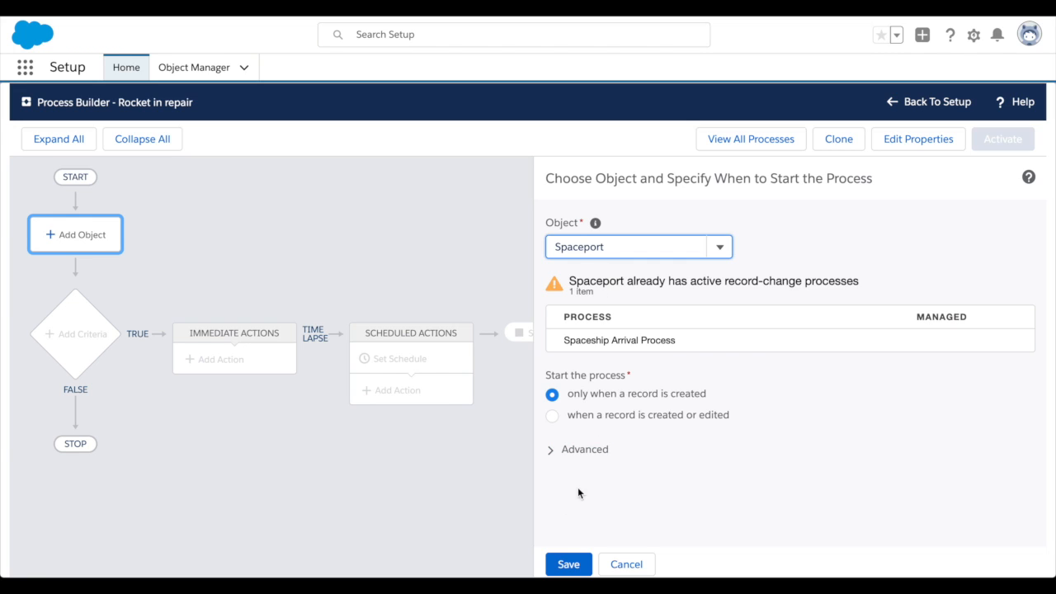
pyautogui.click(597, 414)
pyautogui.click(580, 562)
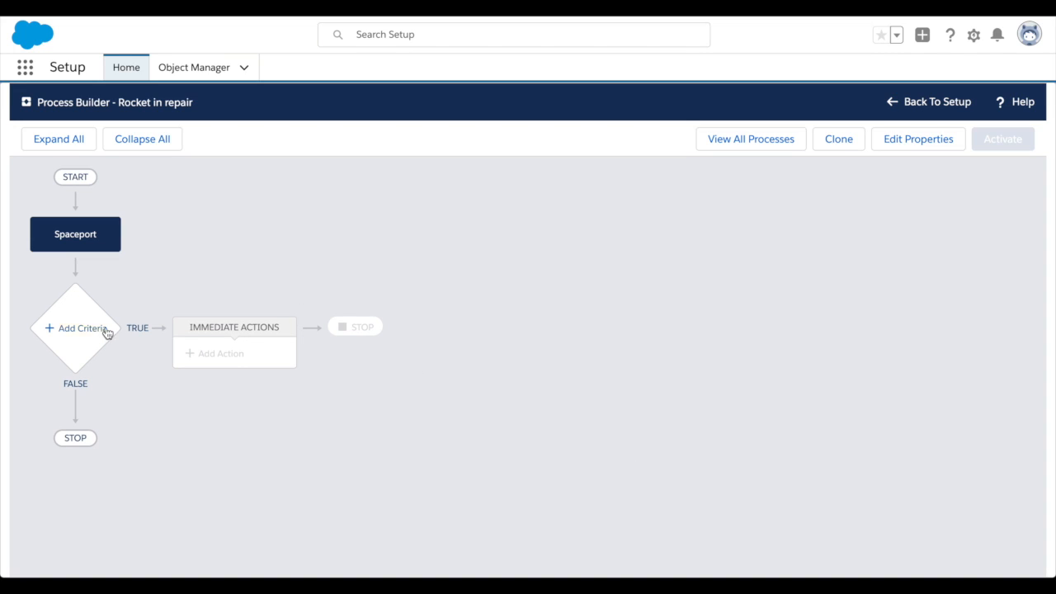
# Step: Add criteria named "Rocket in repair" and choose the Spaceport object's Rocket Status as the field of the first condition
pyautogui.click(73, 345)
pyautogui.click(497, 242)
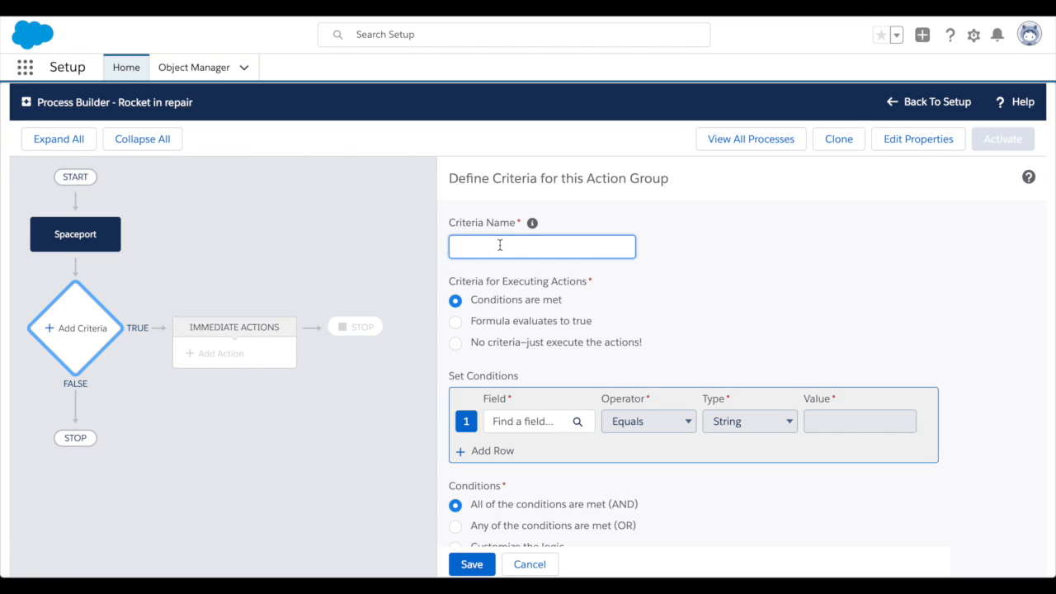
pyautogui.write('Rocker')
pyautogui.write(' in repair')
pyautogui.click(528, 416)
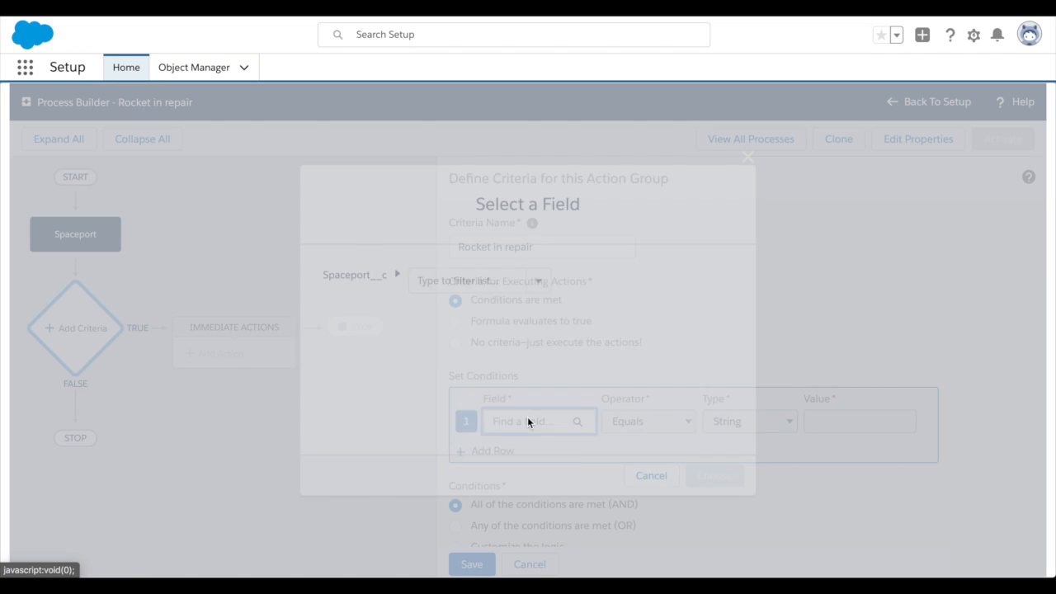
pyautogui.click(539, 282)
pyautogui.scroll(-5, 460, 380)
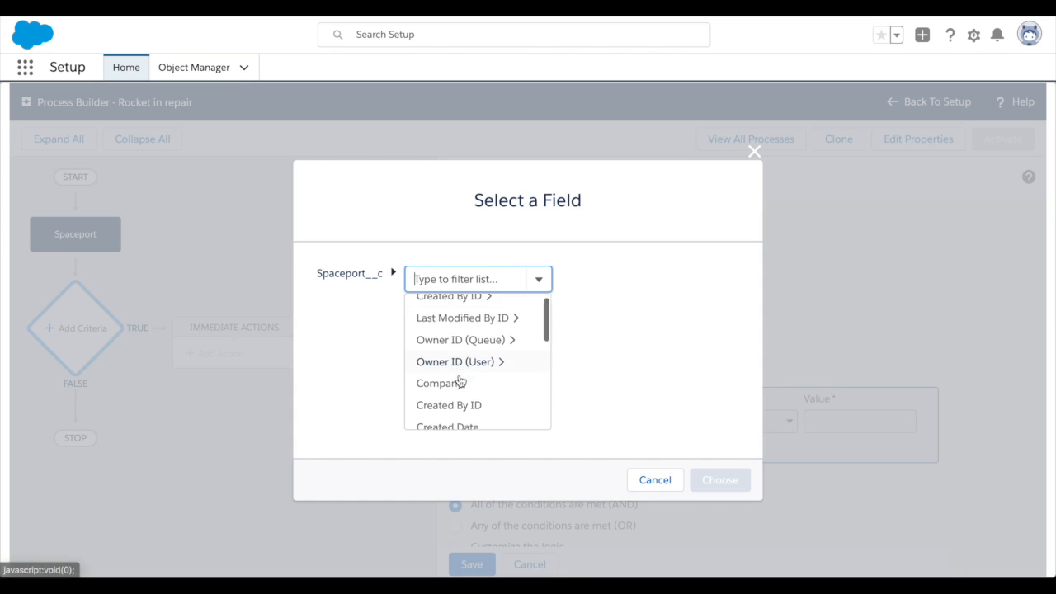
pyautogui.scroll(-3, 460, 380)
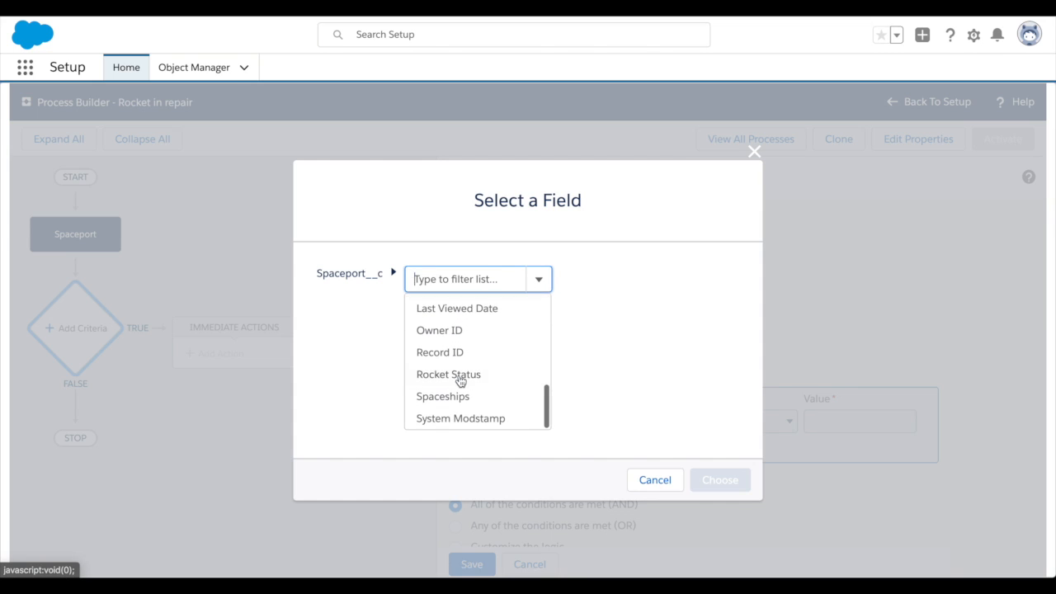
pyautogui.click(460, 376)
pyautogui.click(722, 478)
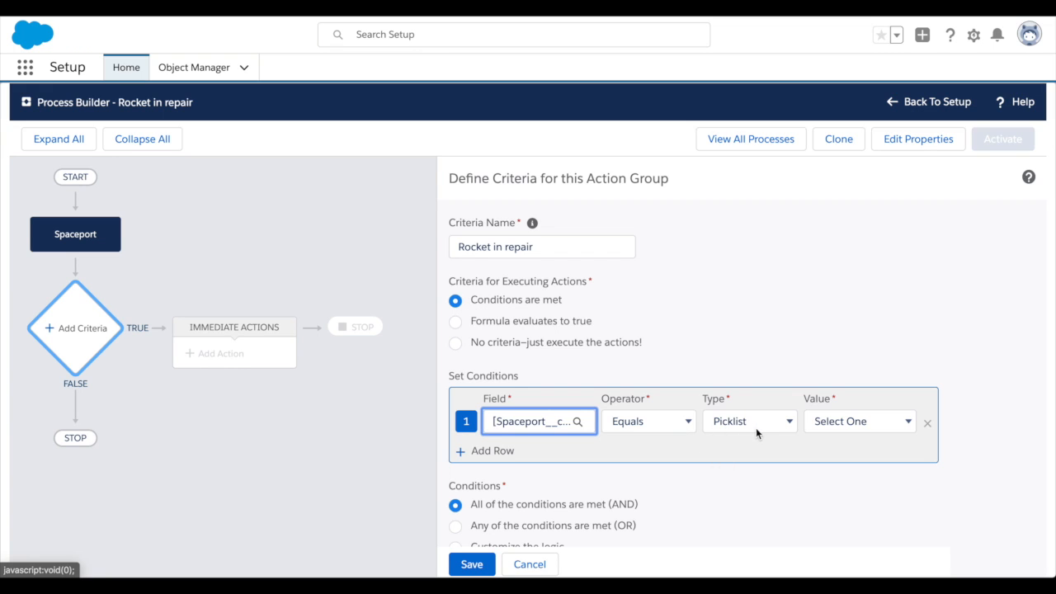
# Step: Set the Rocket Status condition's value to In Repair and save the criteria
pyautogui.click(835, 421)
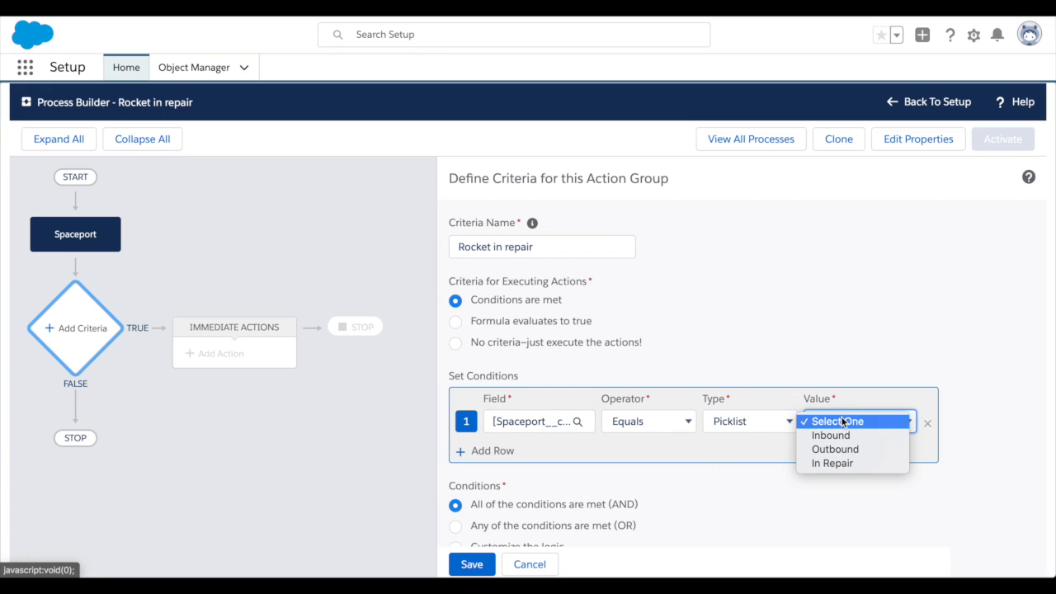
pyautogui.click(841, 462)
pyautogui.scroll(-1, 721, 478)
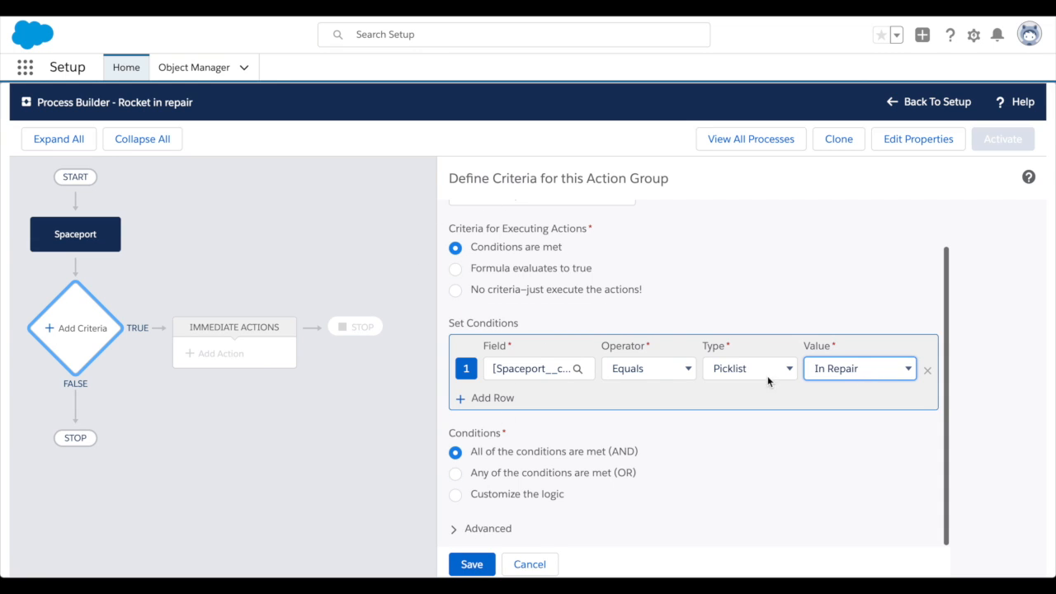
pyautogui.click(472, 564)
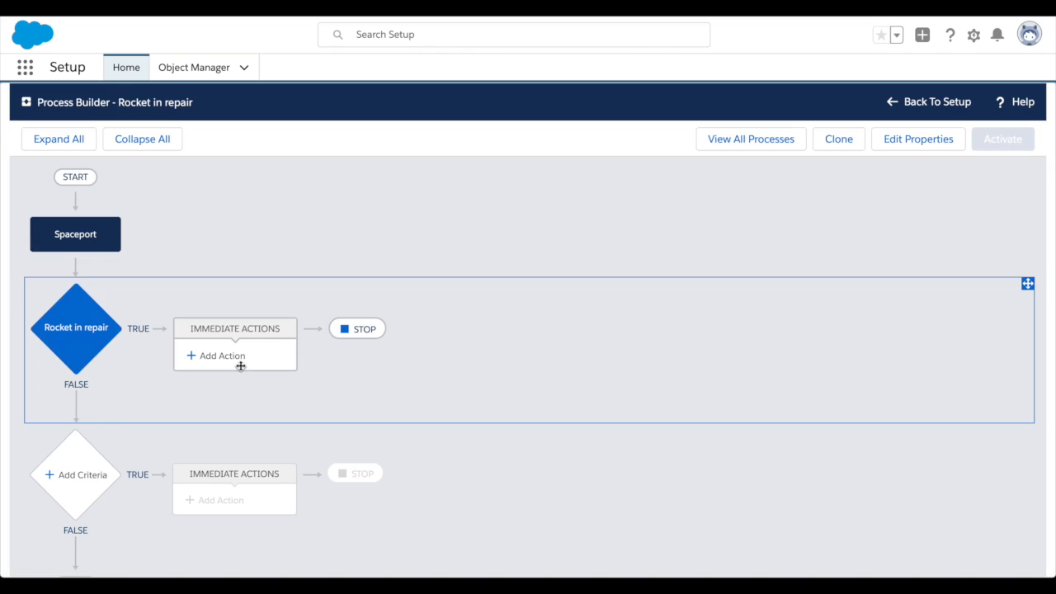
# Step: Add a Post to Chatter immediate action named "rocket in repair" for the Rocket in repair criteria
pyautogui.click(227, 354)
pyautogui.click(590, 245)
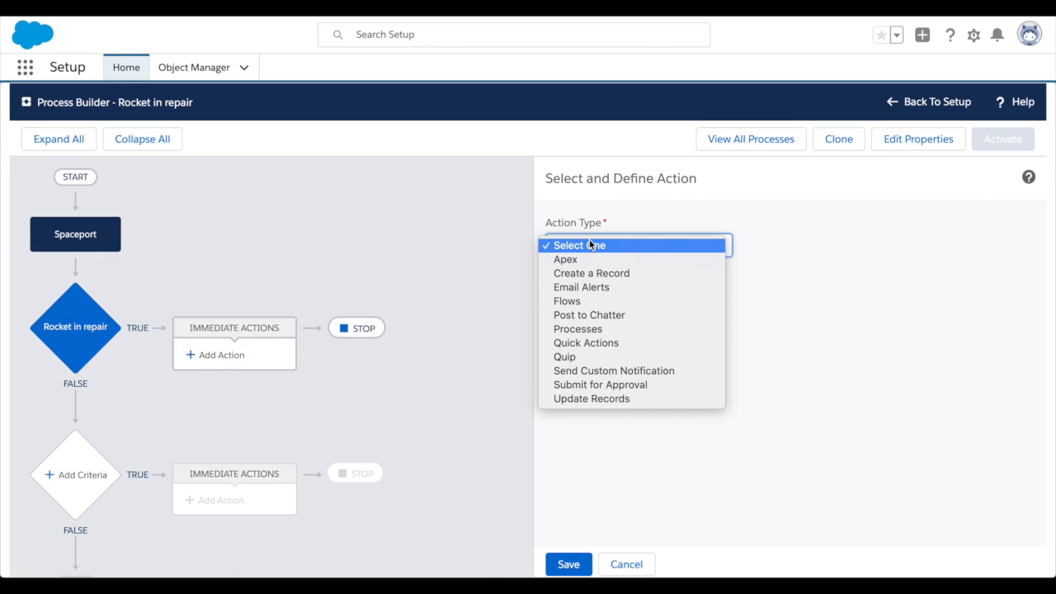
pyautogui.click(606, 315)
pyautogui.click(608, 305)
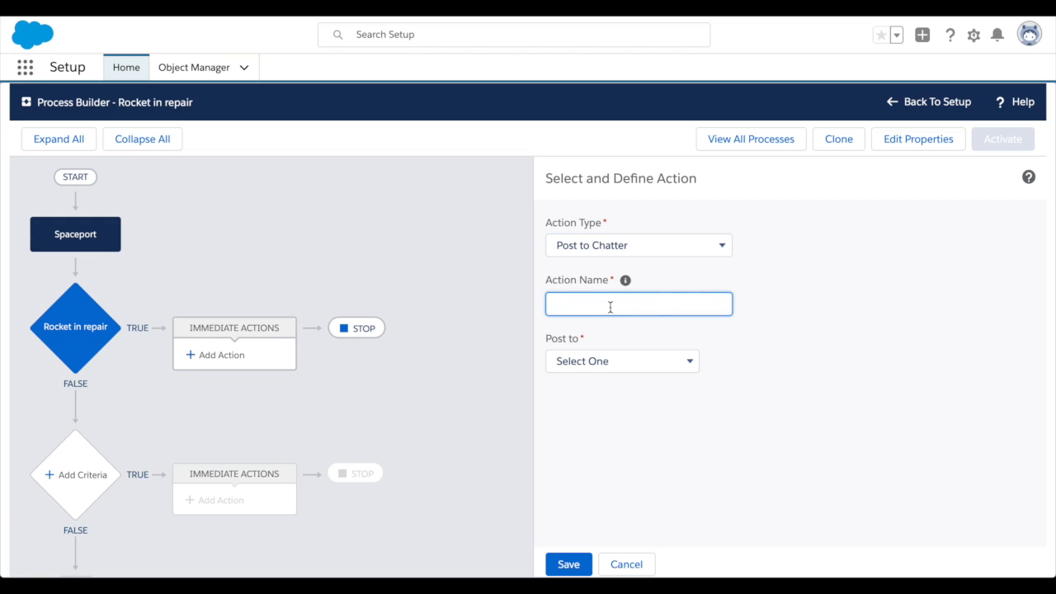
pyautogui.write('rocket in repair')
# Step: Set the Chatter action to post to a user and select the recipient by searching for the user's name
pyautogui.click(614, 356)
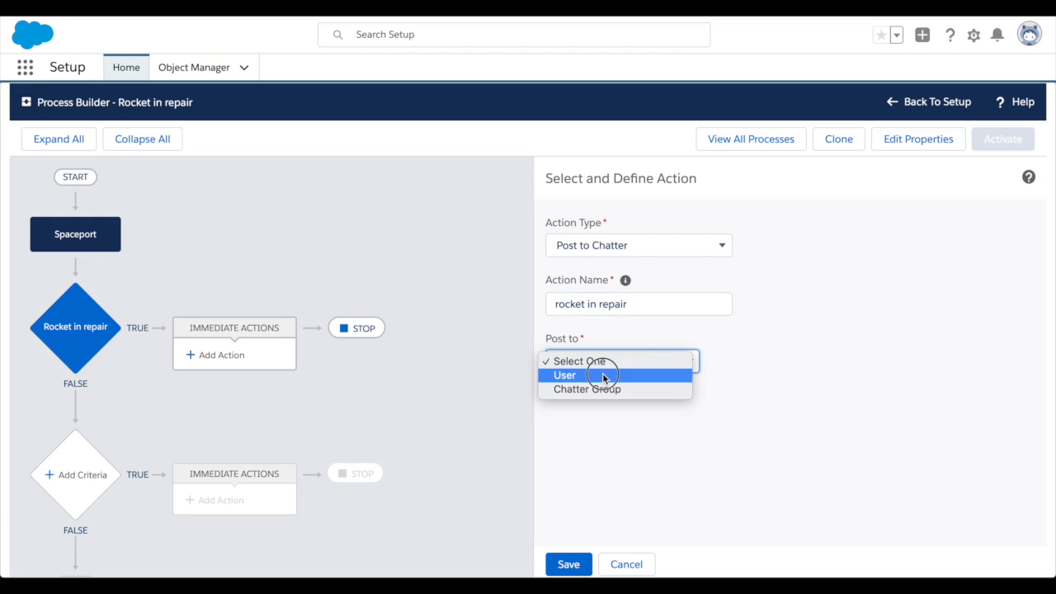
pyautogui.click(606, 374)
pyautogui.click(726, 364)
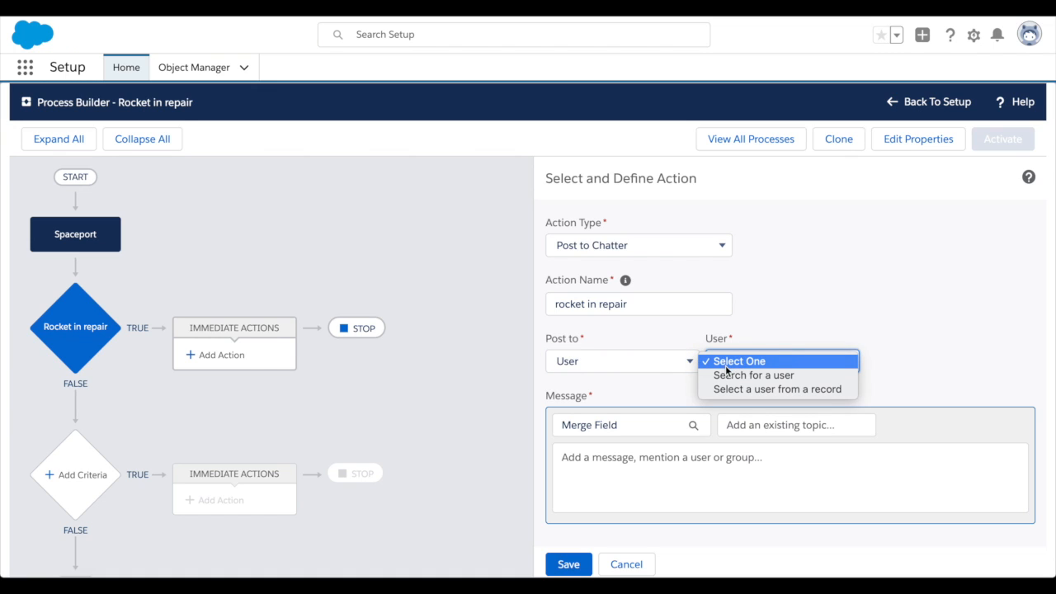
pyautogui.click(729, 375)
pyautogui.click(905, 363)
pyautogui.write('taylor')
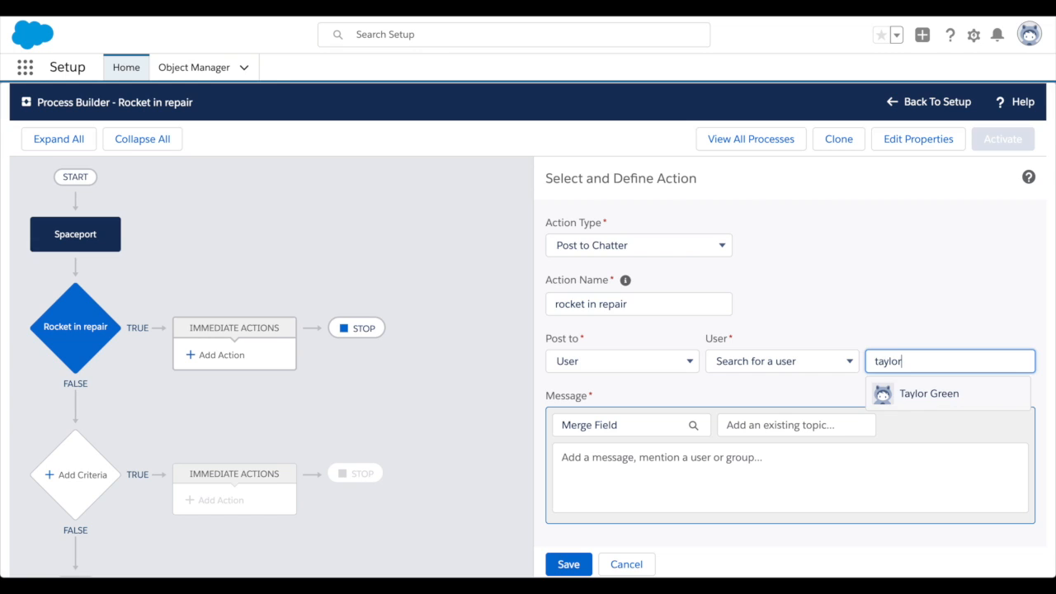
pyautogui.click(896, 391)
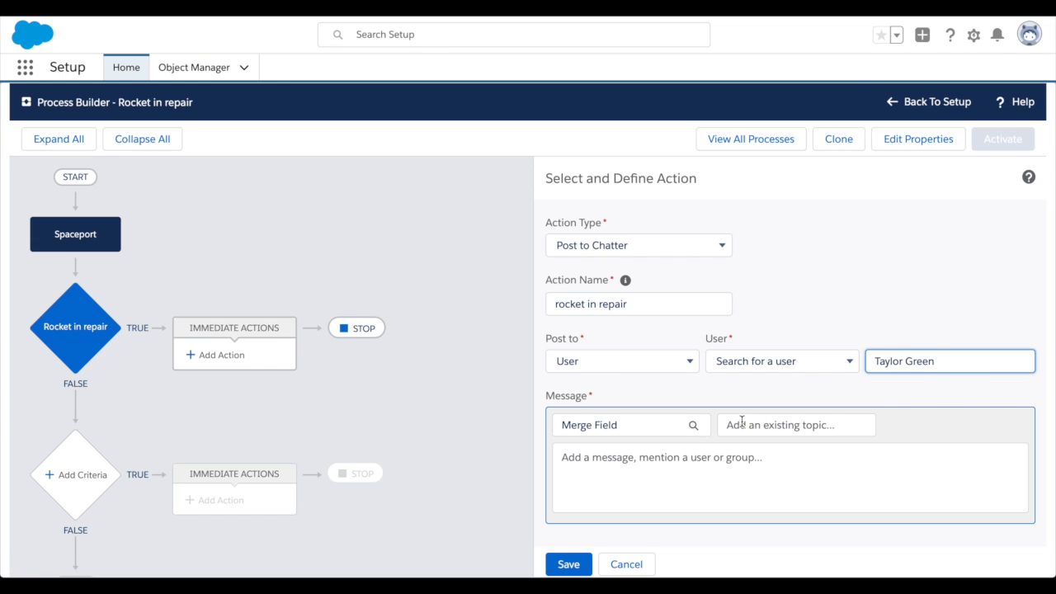
# Step: Compose the message as "The rocket", the Spaceships merge field, and "has been placed in repair."
pyautogui.click(611, 456)
pyautogui.write('The rocket')
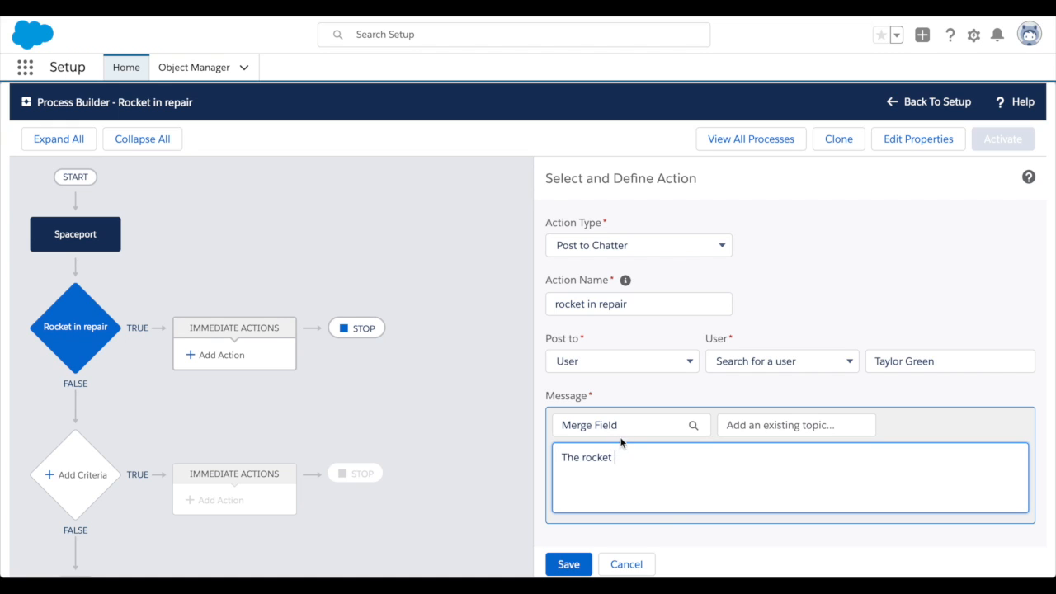
pyautogui.click(625, 427)
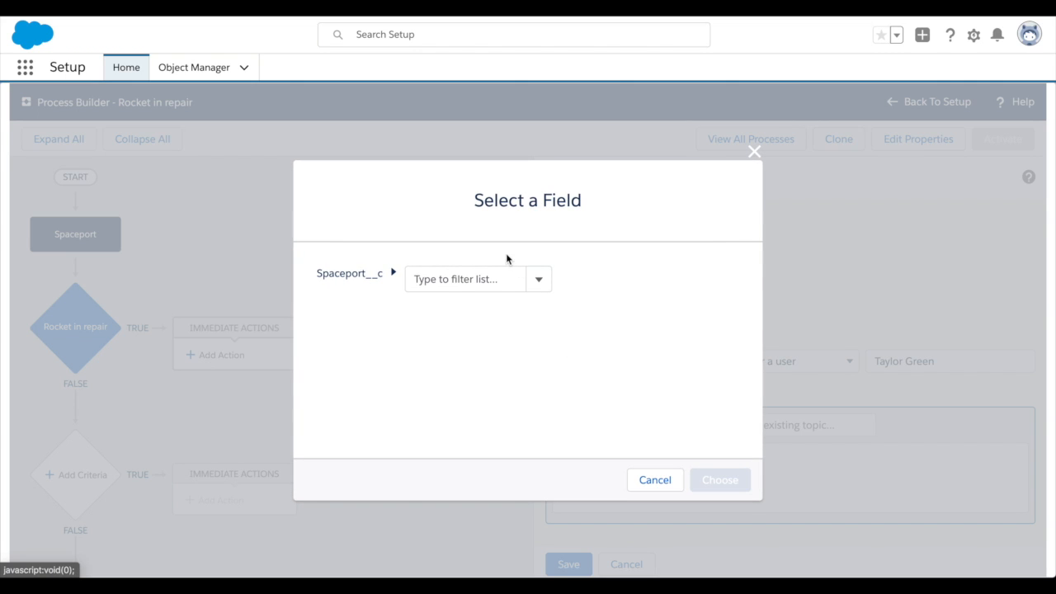
pyautogui.click(534, 281)
pyautogui.scroll(-6, 488, 345)
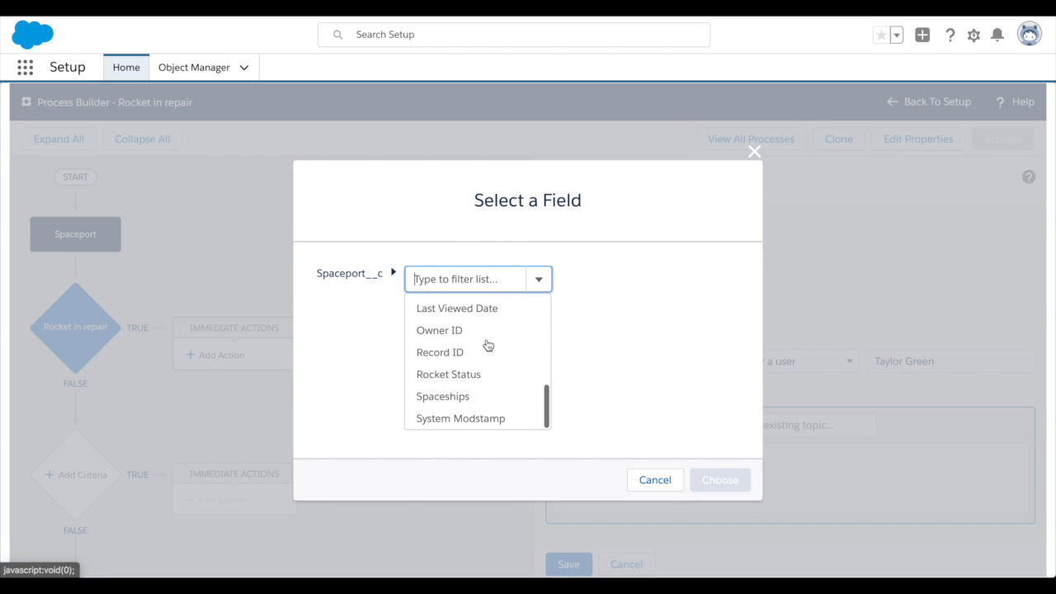
pyautogui.click(468, 397)
pyautogui.click(718, 478)
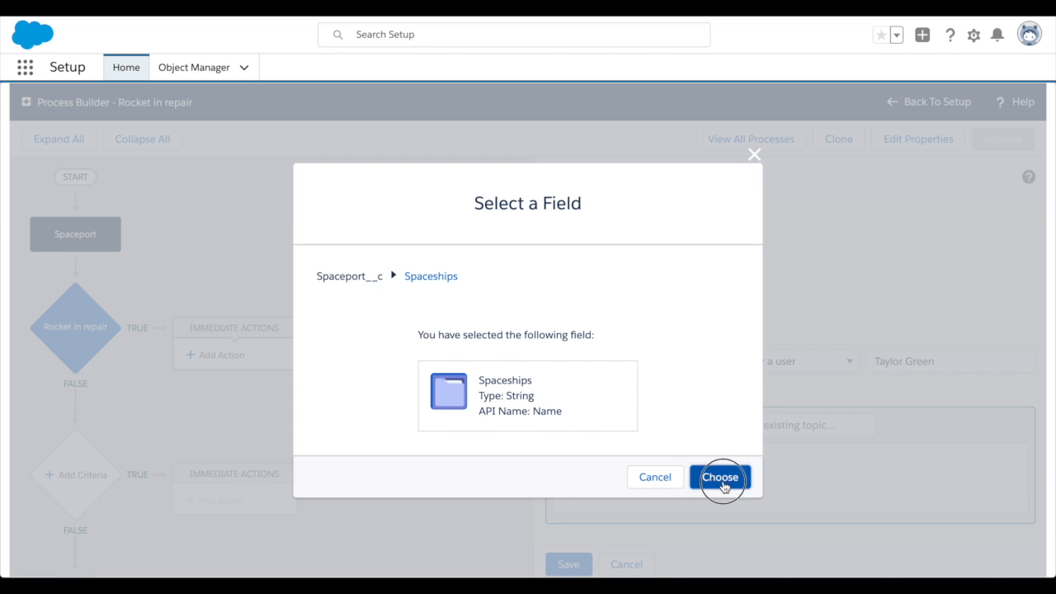
pyautogui.click(764, 455)
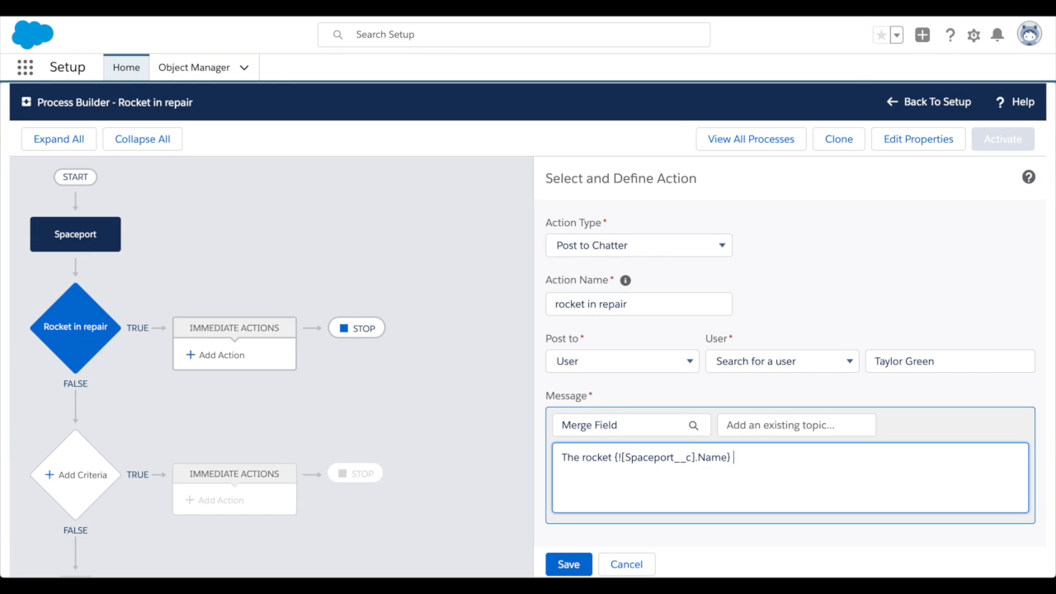
pyautogui.write('has been placed in repair.')
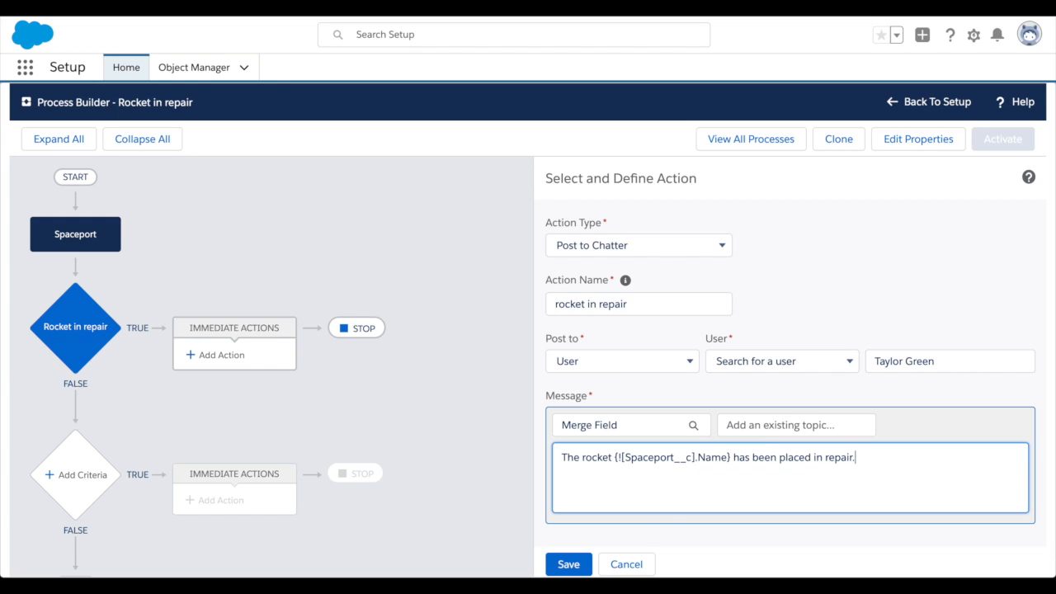
# Step: Save the rocket in repair Chatter action and activate the Rocket in repair process
pyautogui.click(571, 564)
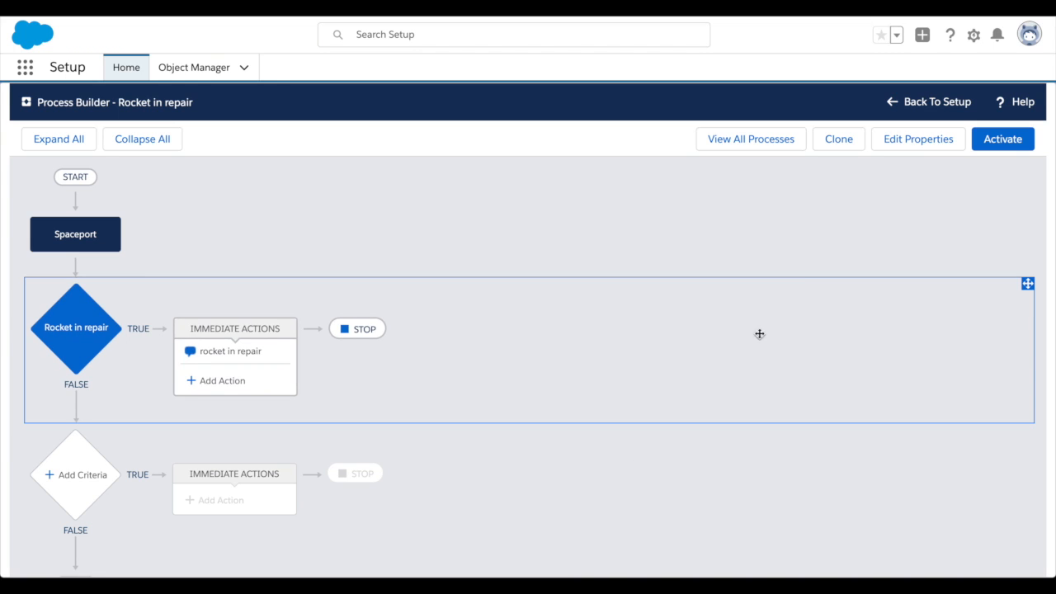
pyautogui.click(1008, 138)
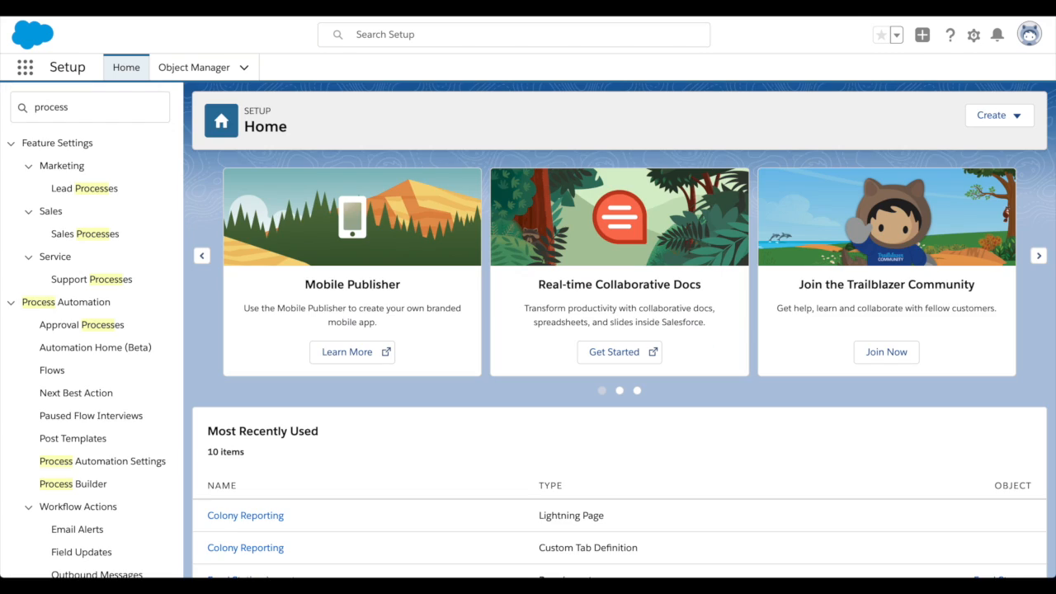
# Step: Create a process named "Mars Rover in repair", described as "A Mars Rover has been placed in repair", that starts when a record changes
pyautogui.click(68, 485)
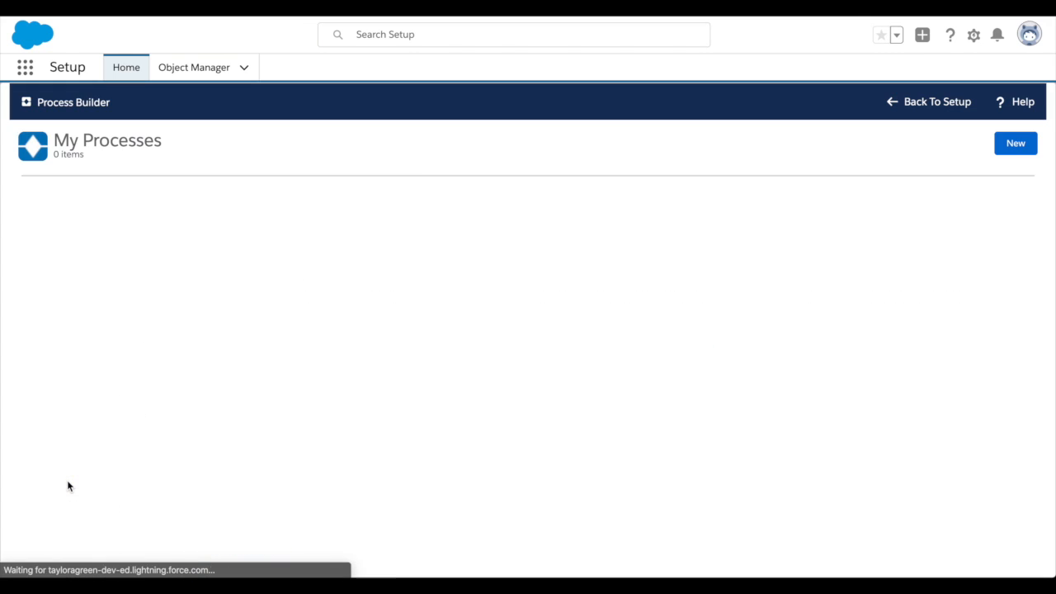
pyautogui.click(1001, 143)
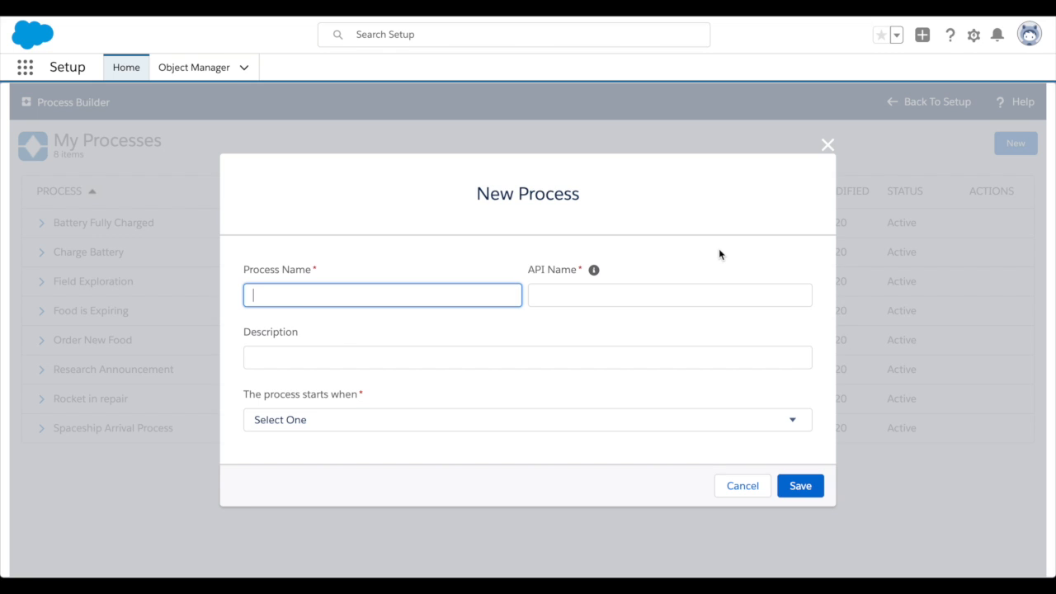
pyautogui.write('Mars Rover in repair')
pyautogui.press('Tab')
pyautogui.press('Tab')
pyautogui.write('A Ma')
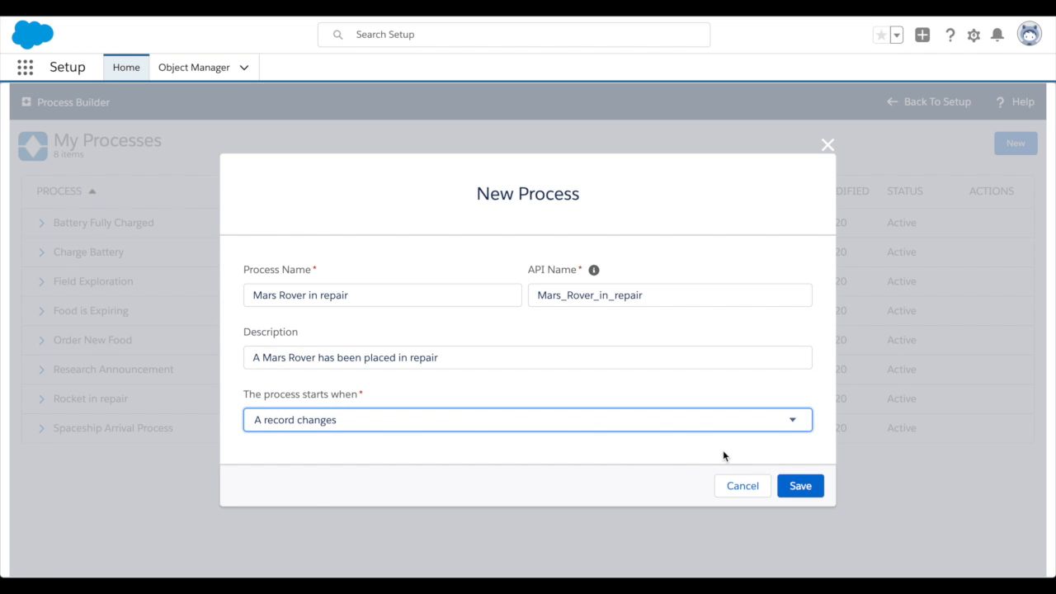
pyautogui.click(796, 485)
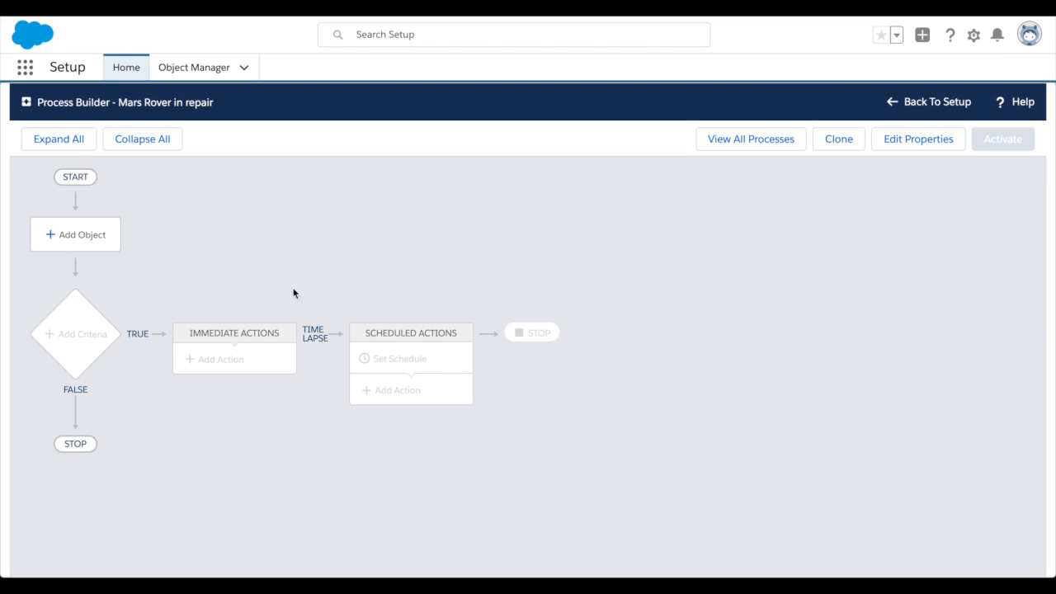
# Step: Set the process object to Mars Rover, starting when a record is created or edited, and save it
pyautogui.click(98, 237)
pyautogui.click(555, 246)
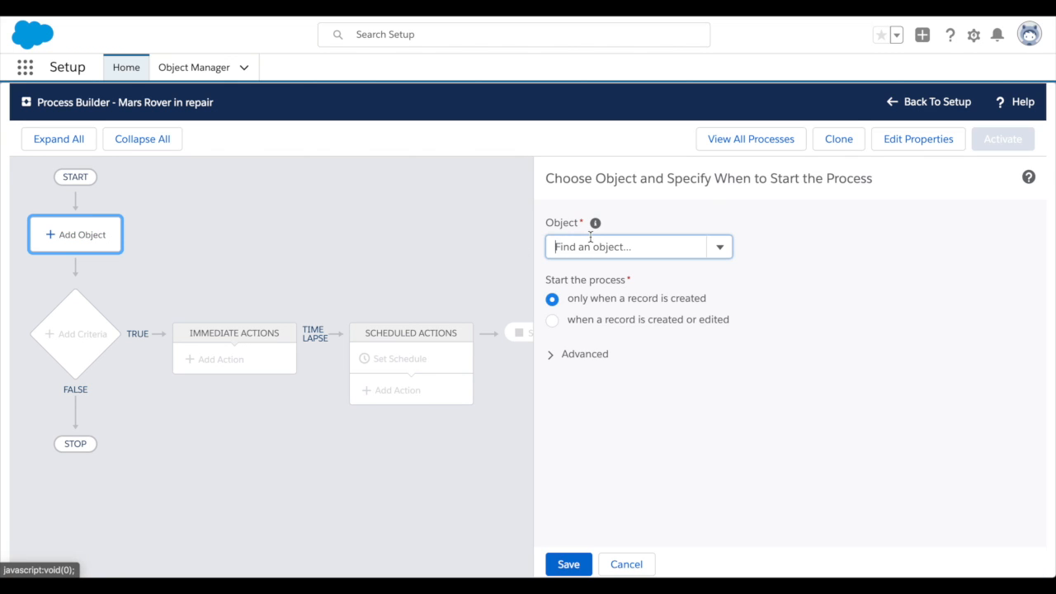
pyautogui.click(719, 248)
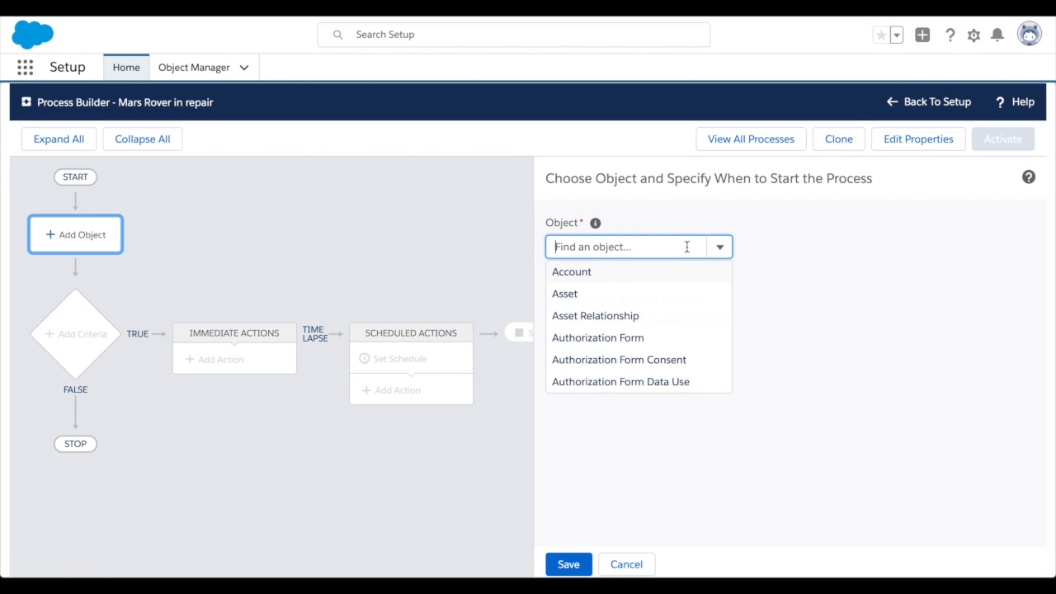
pyautogui.write('rover')
pyautogui.click(622, 272)
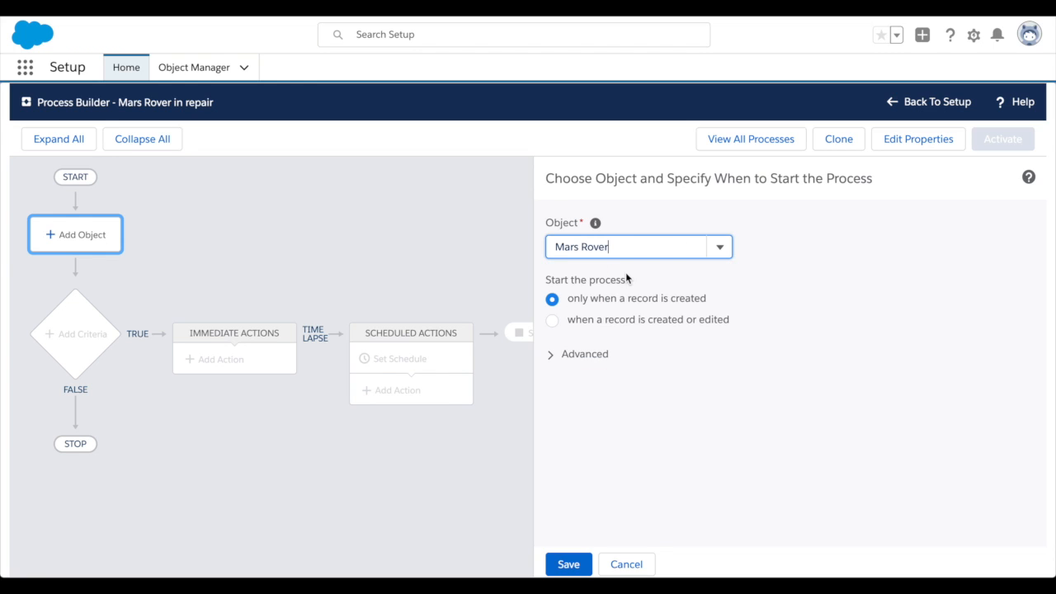
pyautogui.click(607, 320)
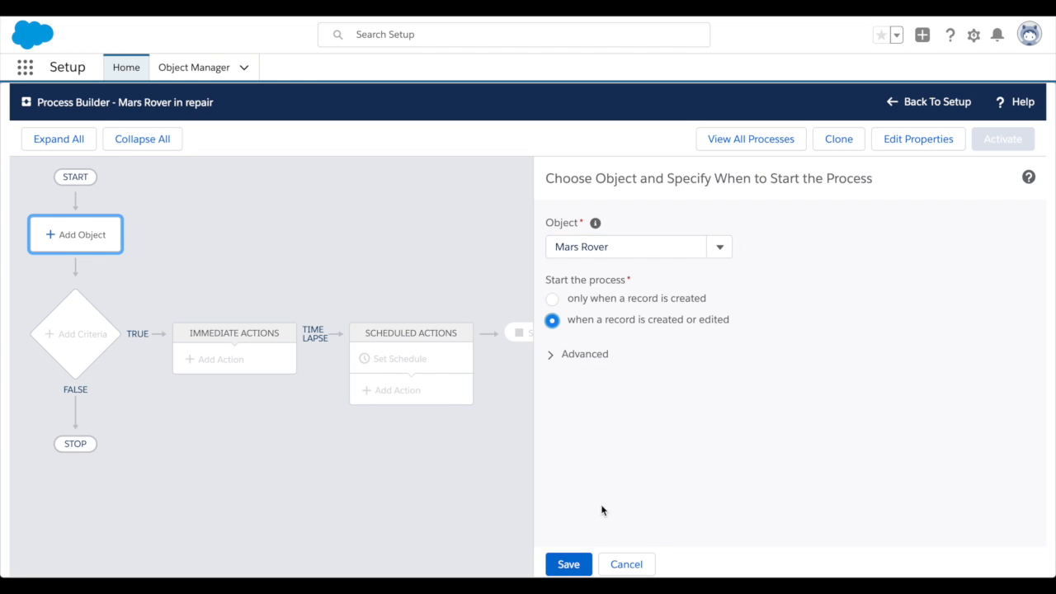
pyautogui.click(568, 564)
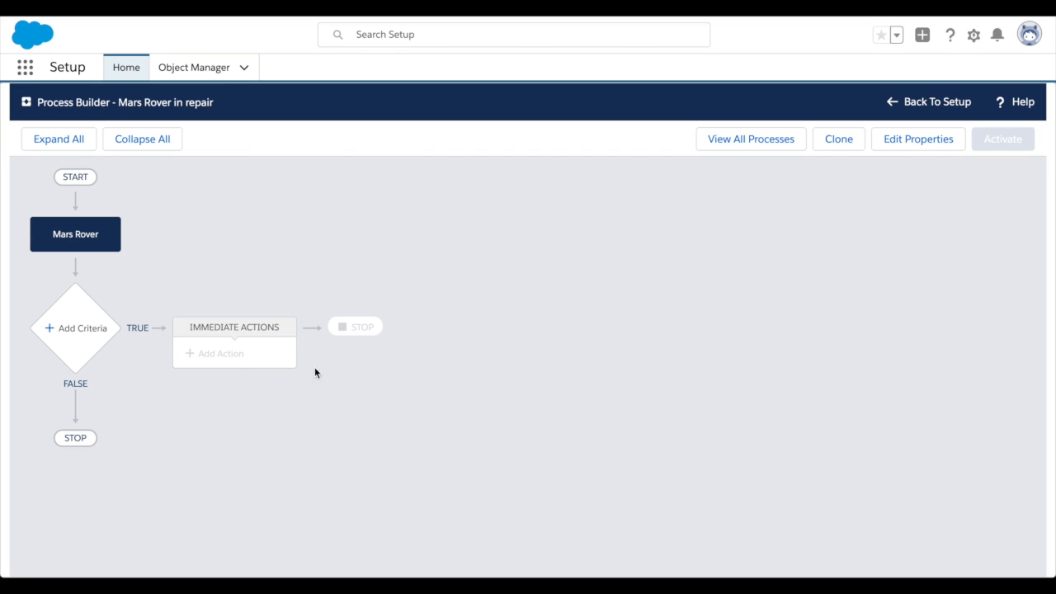
# Step: Add a criteria node named "In repair" to the Mars Rover process
pyautogui.click(95, 330)
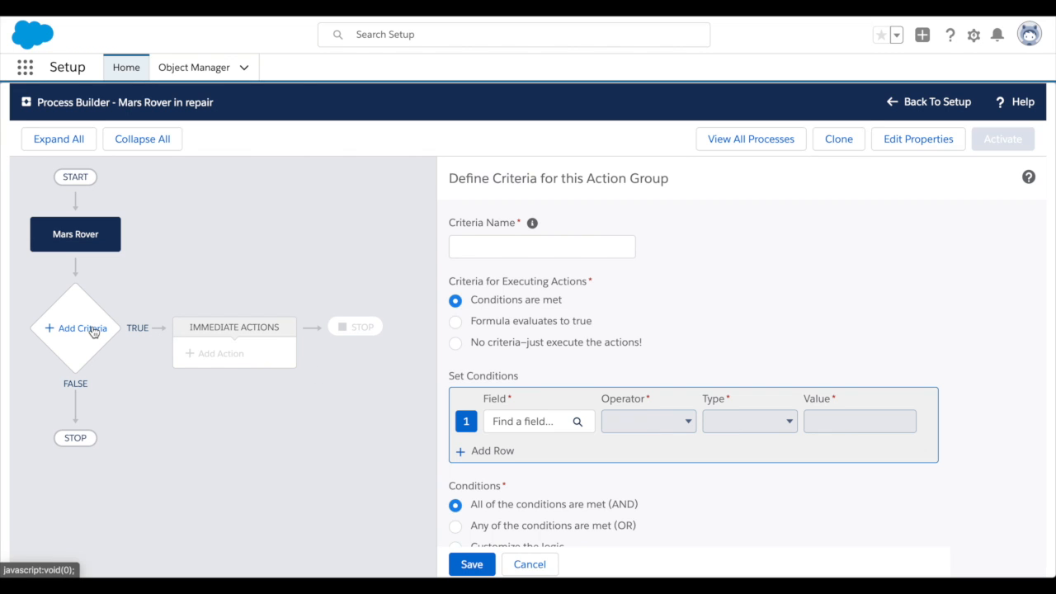
pyautogui.click(501, 243)
pyautogui.write('I')
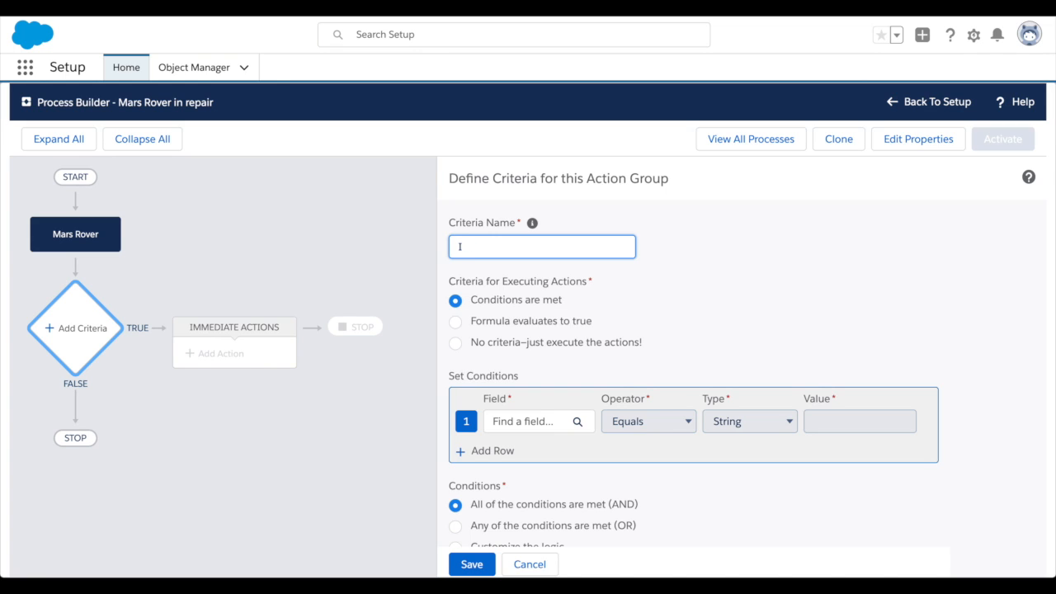
pyautogui.write('N rrepair')
# Step: Set the criteria condition to the Mars Rover Status field equals the picklist value In repair, and save it
pyautogui.click(534, 419)
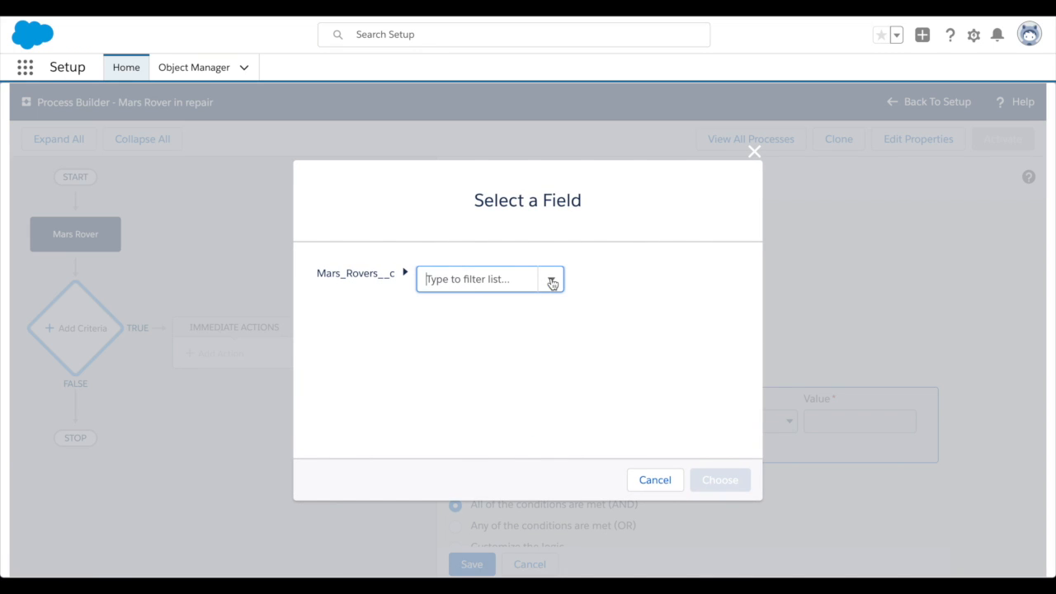
pyautogui.click(552, 283)
pyautogui.scroll(-5, 489, 354)
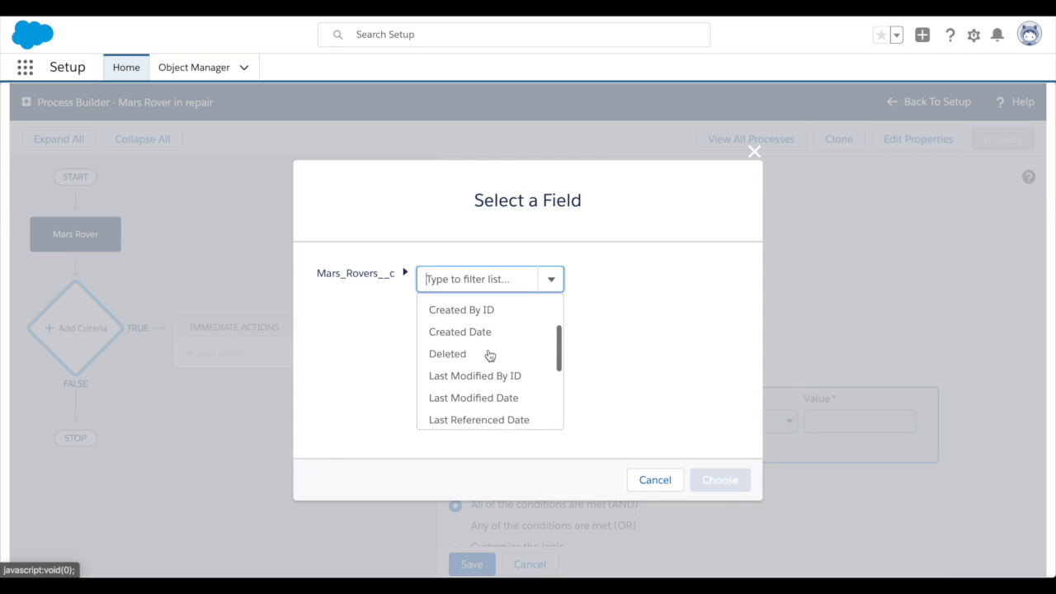
pyautogui.scroll(-2, 488, 354)
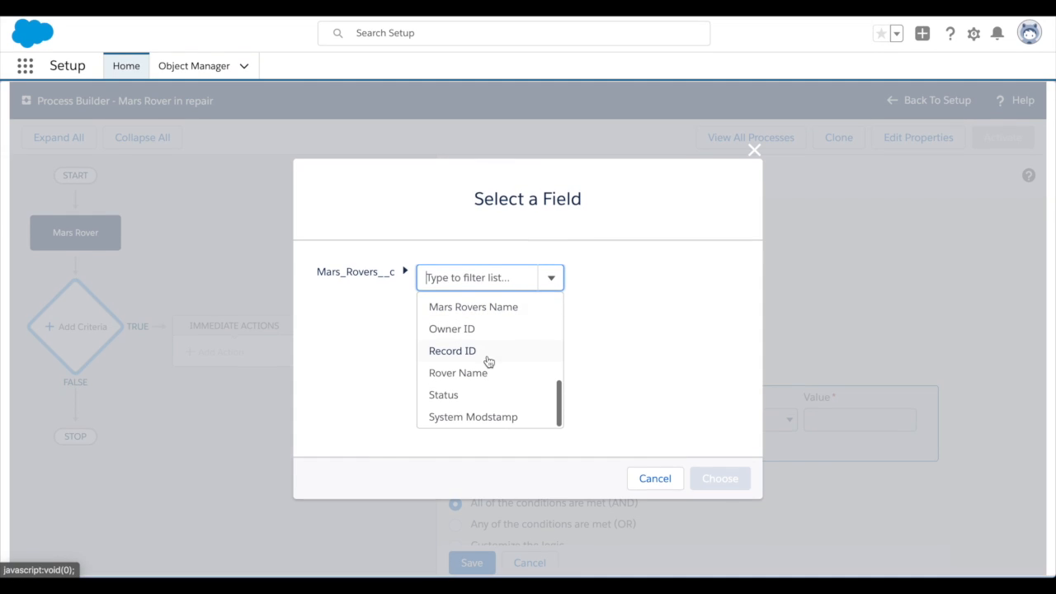
pyautogui.click(468, 402)
pyautogui.click(718, 476)
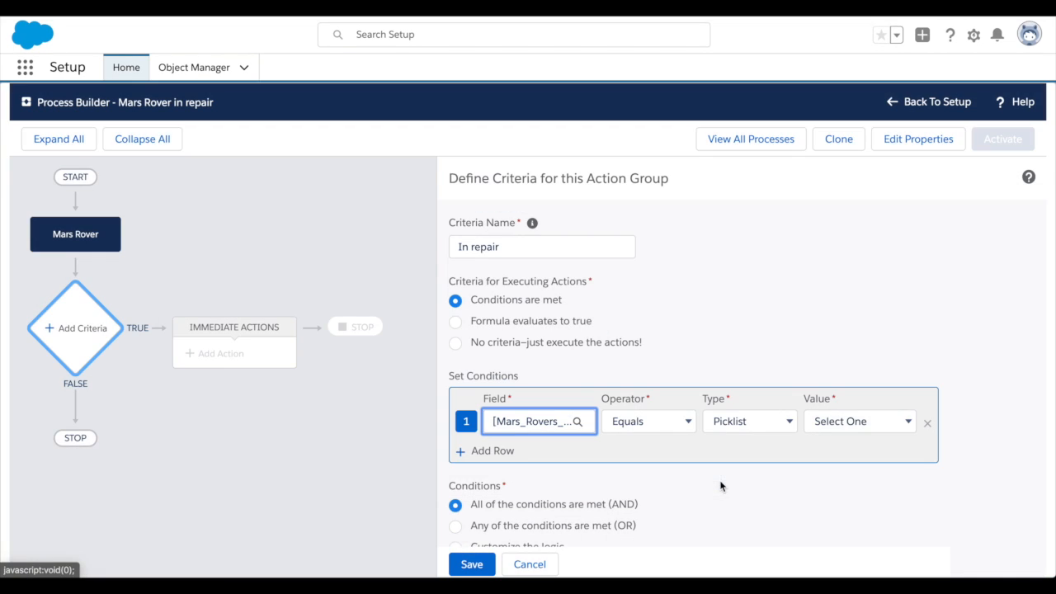
pyautogui.click(825, 420)
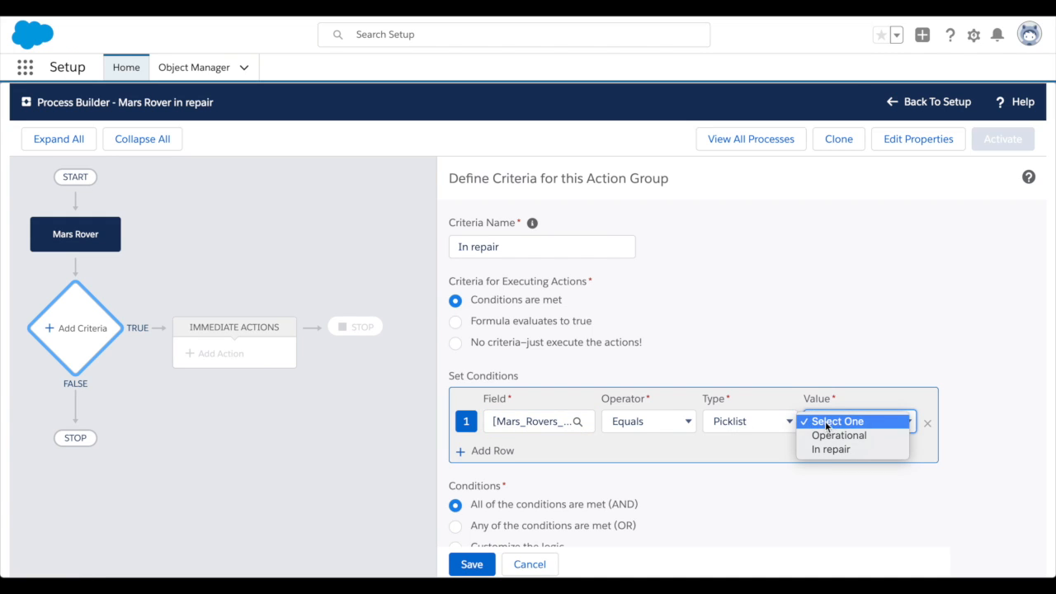
pyautogui.click(827, 448)
pyautogui.scroll(-1, 717, 435)
pyautogui.click(472, 564)
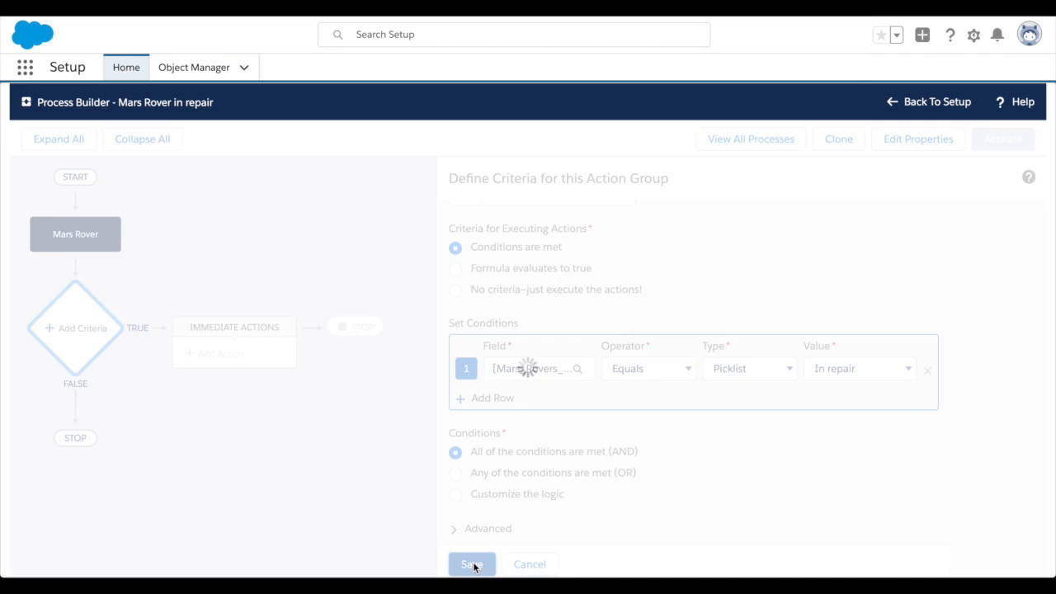
# Step: Add an immediate Post to Chatter action named "Rover in repair" that posts to a User
pyautogui.click(233, 357)
pyautogui.click(568, 253)
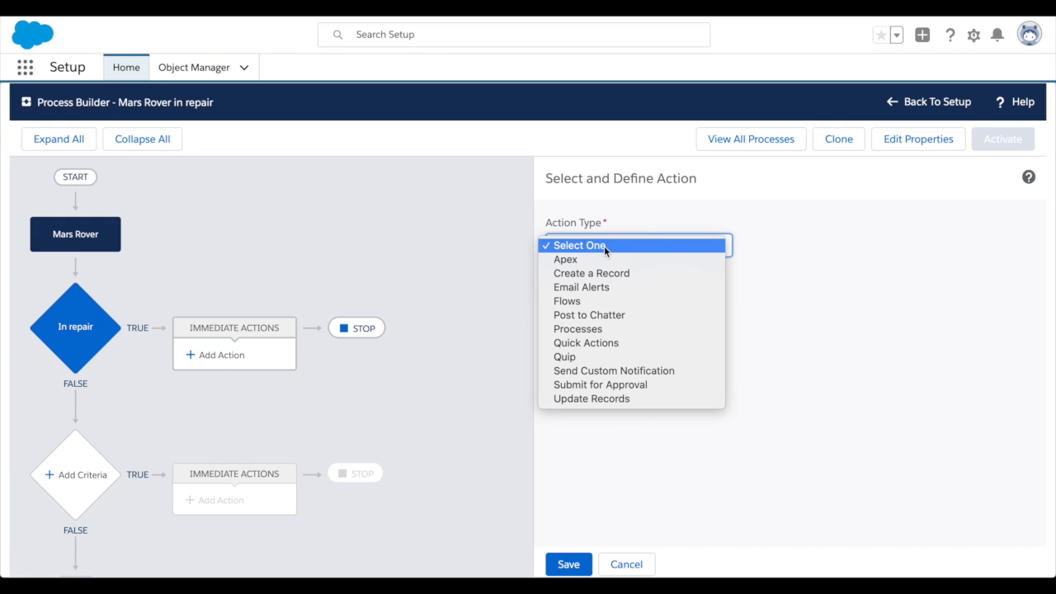
pyautogui.click(600, 314)
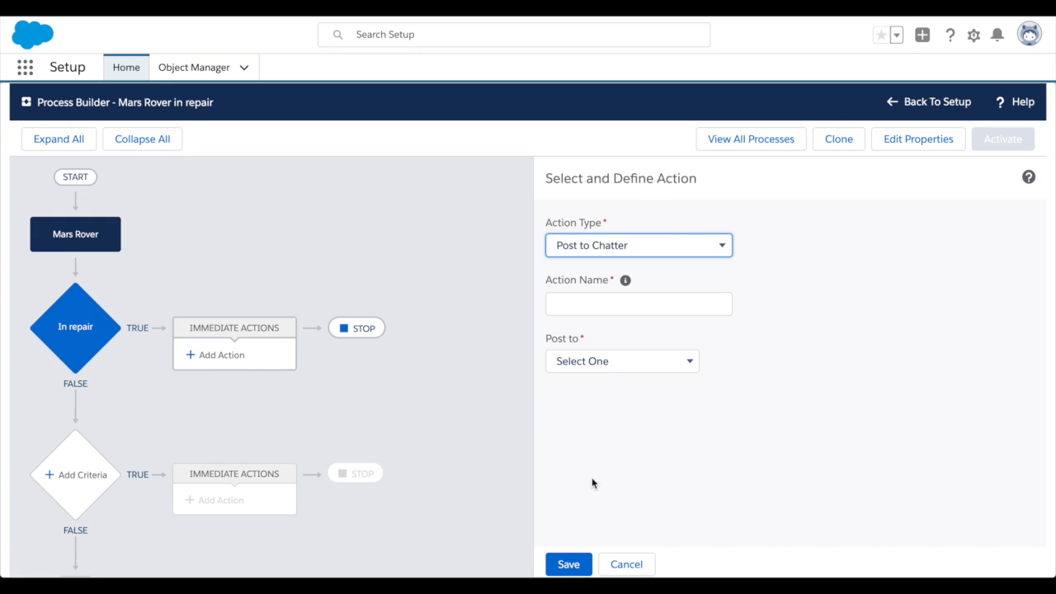
pyautogui.click(622, 307)
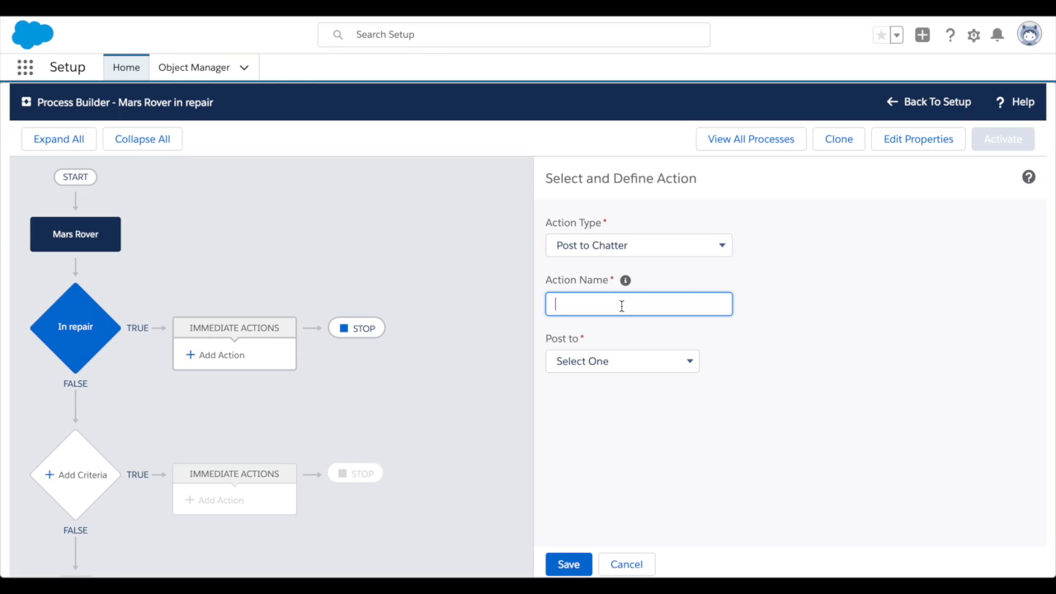
pyautogui.write('Rove')
pyautogui.click(619, 360)
pyautogui.click(616, 378)
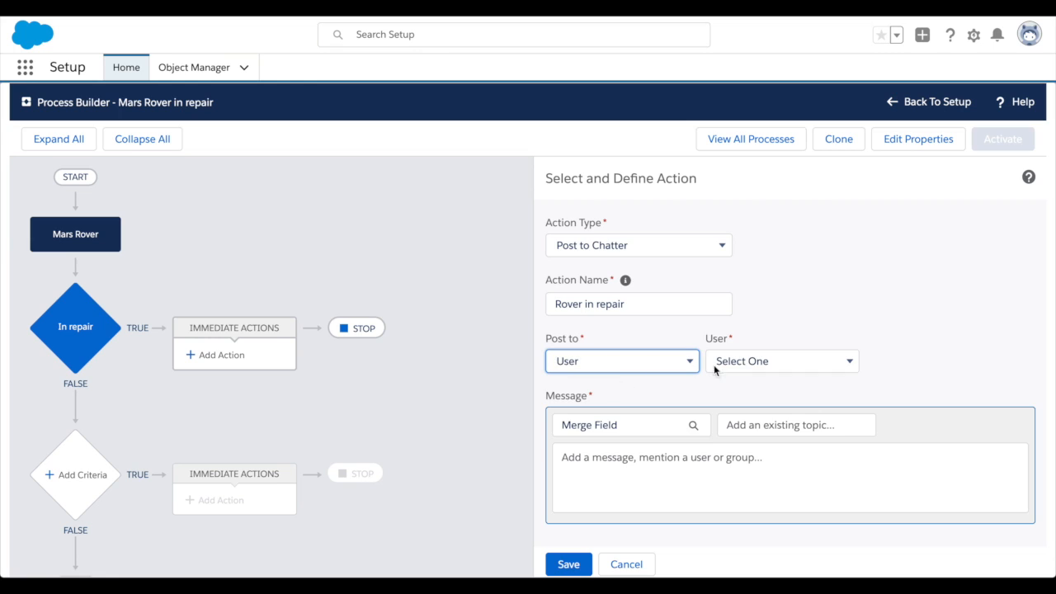
# Step: Search for the user who receives the Chatter post and select them as the recipient
pyautogui.click(748, 362)
pyautogui.click(750, 371)
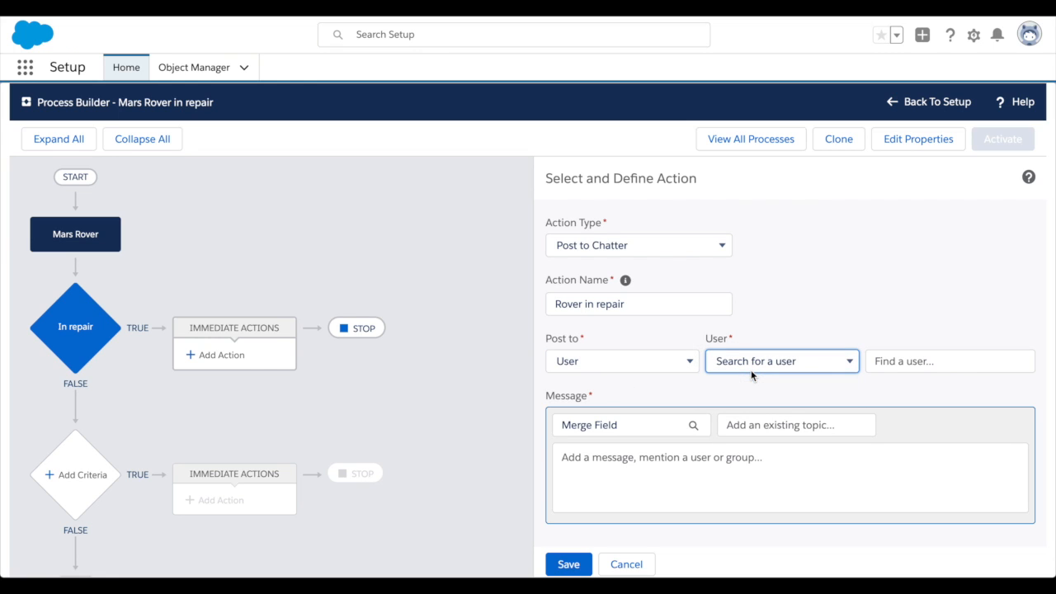
pyautogui.click(902, 359)
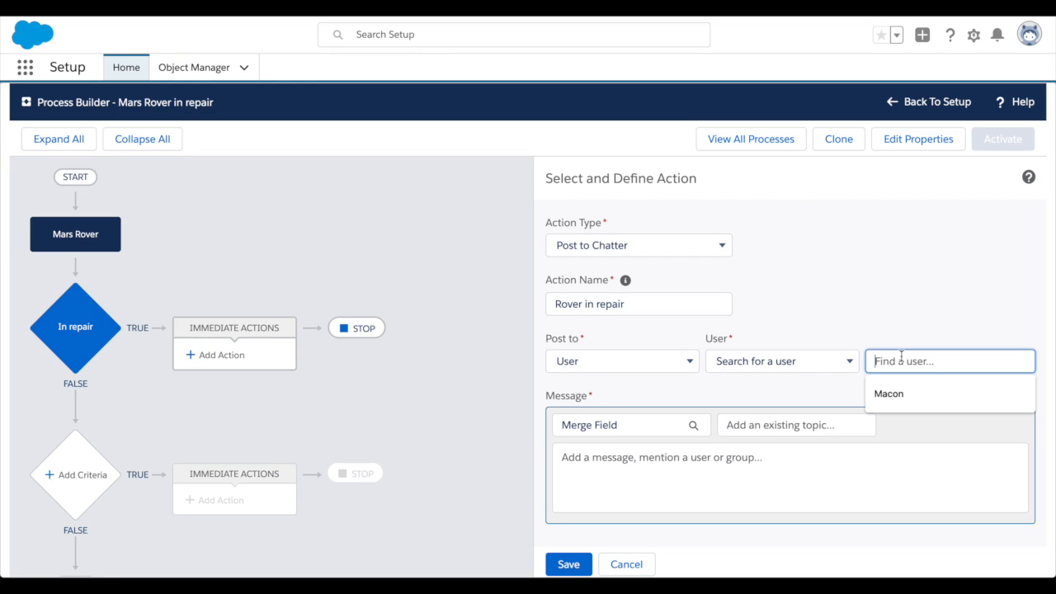
pyautogui.write('bob')
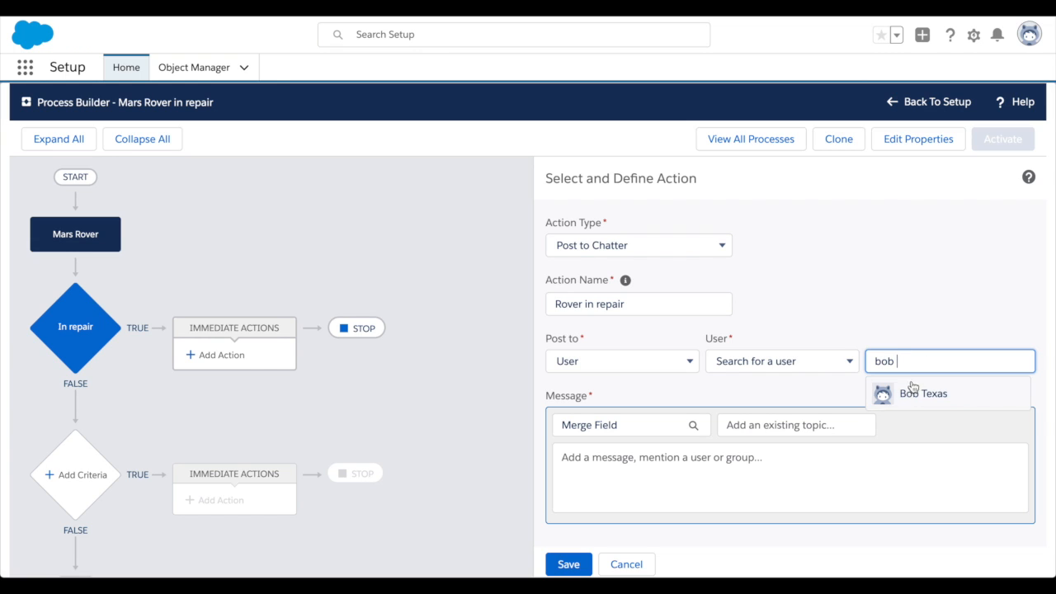
pyautogui.click(912, 388)
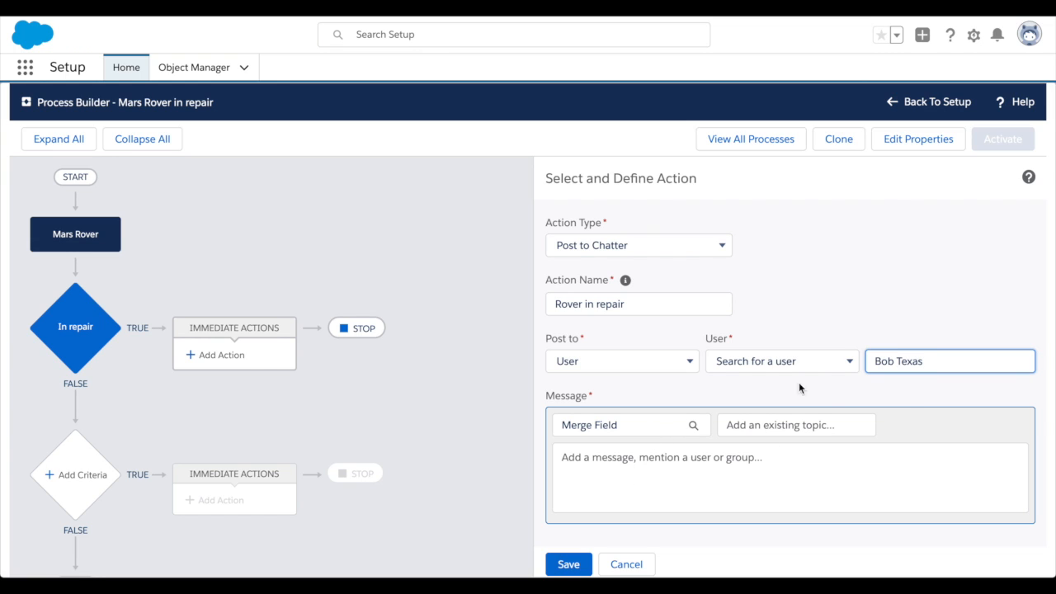
# Step: Compose the message as "Rover", the Mars Rovers Name merge field, and "has been placed in repair."
pyautogui.click(613, 469)
pyautogui.write('R')
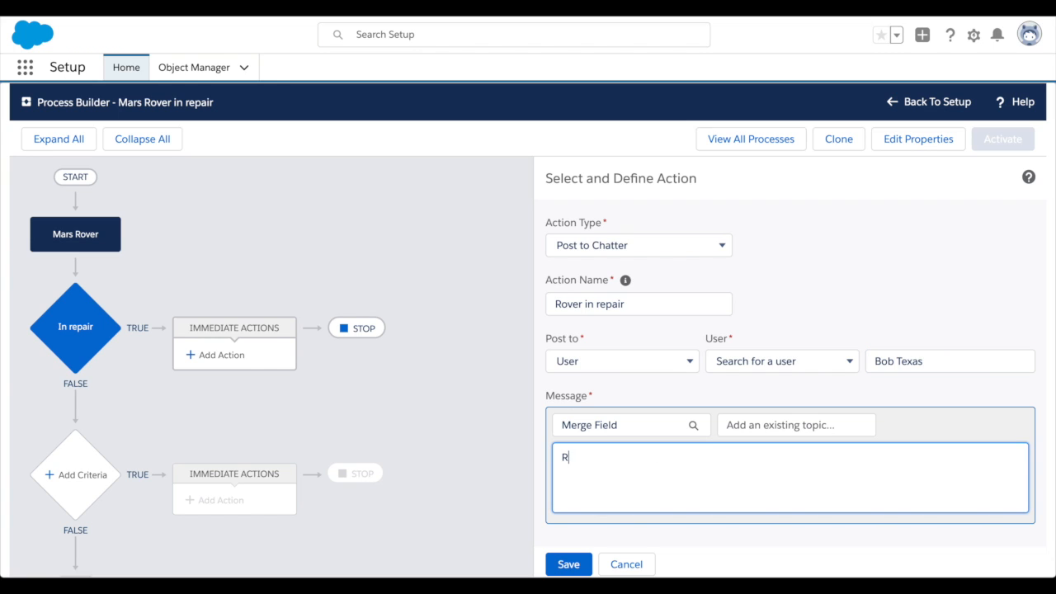
pyautogui.write('over')
pyautogui.click(612, 424)
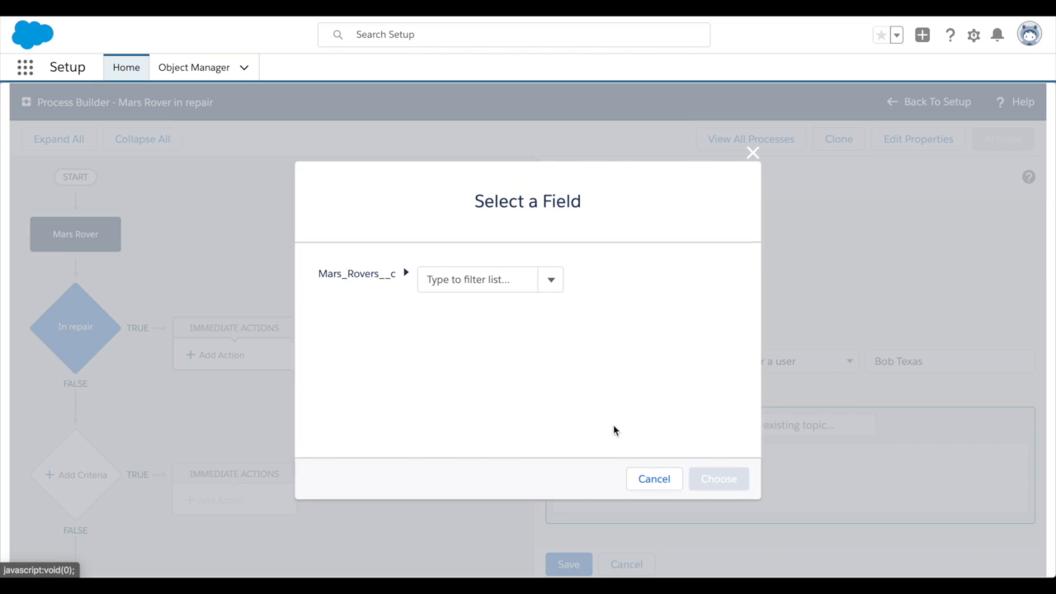
pyautogui.click(547, 282)
pyautogui.scroll(-5, 499, 320)
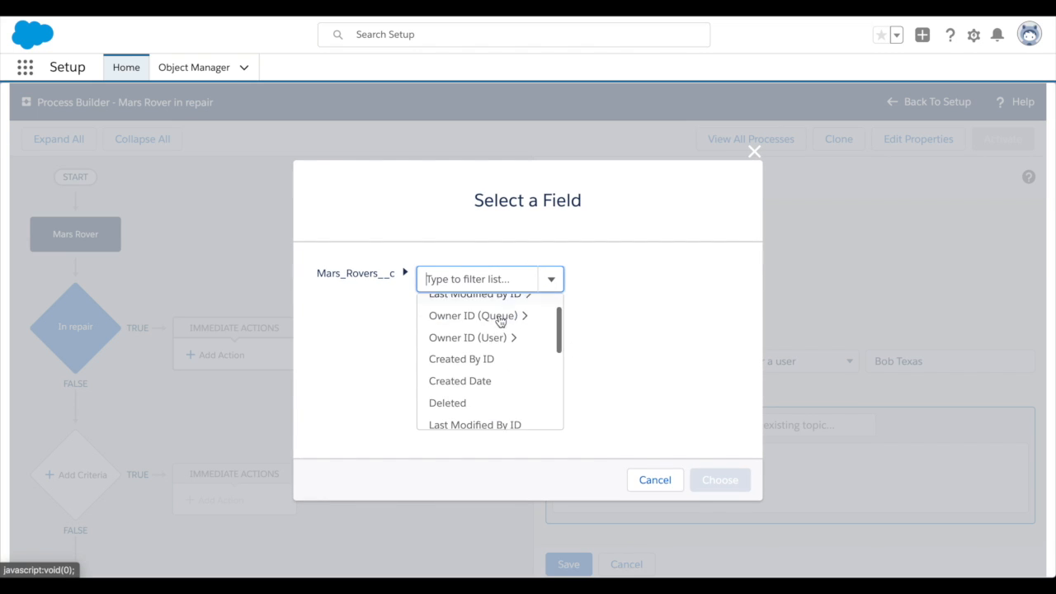
pyautogui.click(499, 323)
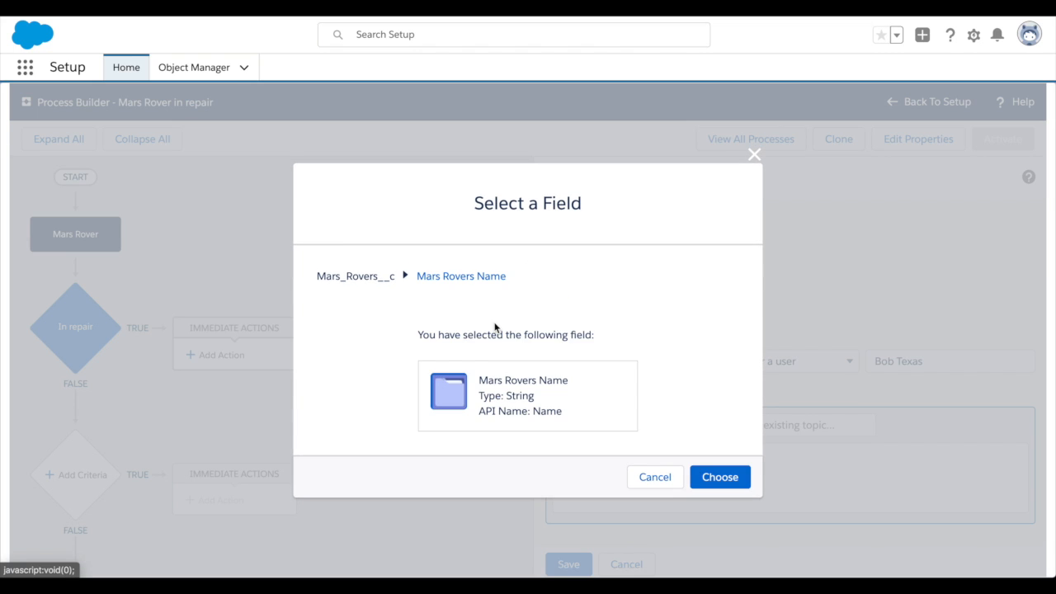
pyautogui.click(723, 478)
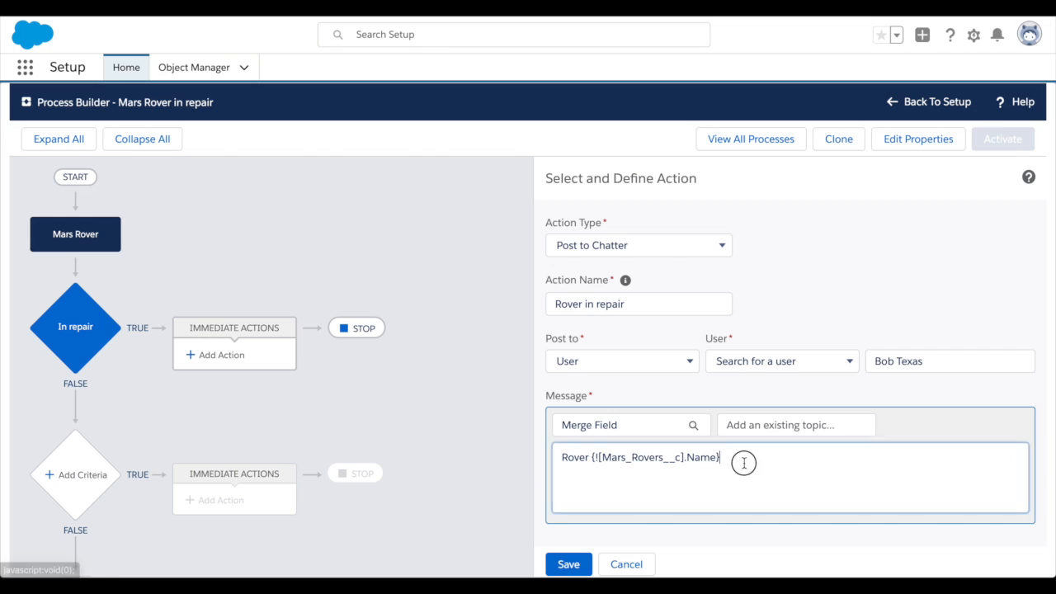
pyautogui.write('has been ')
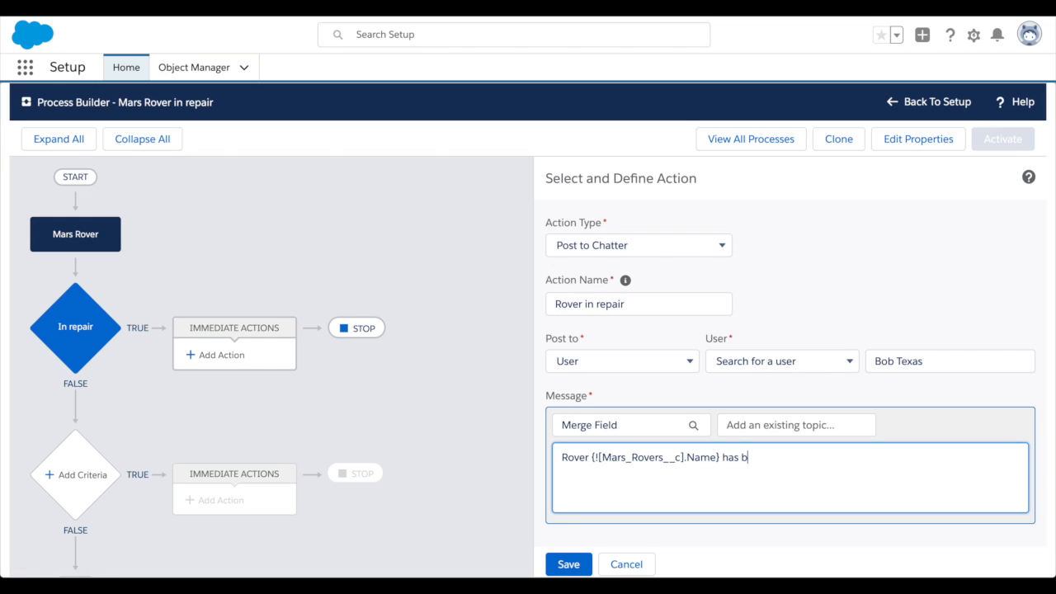
pyautogui.write('placed in repair.')
# Step: Save the Rover in repair Chatter action and activate the Mars Rover in repair process
pyautogui.click(580, 557)
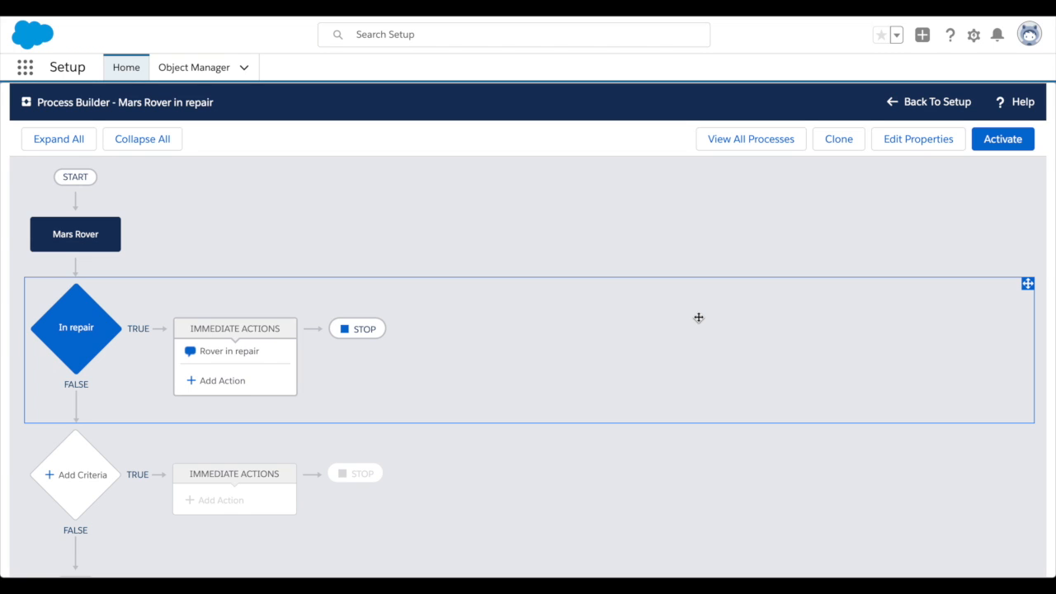
pyautogui.click(1004, 155)
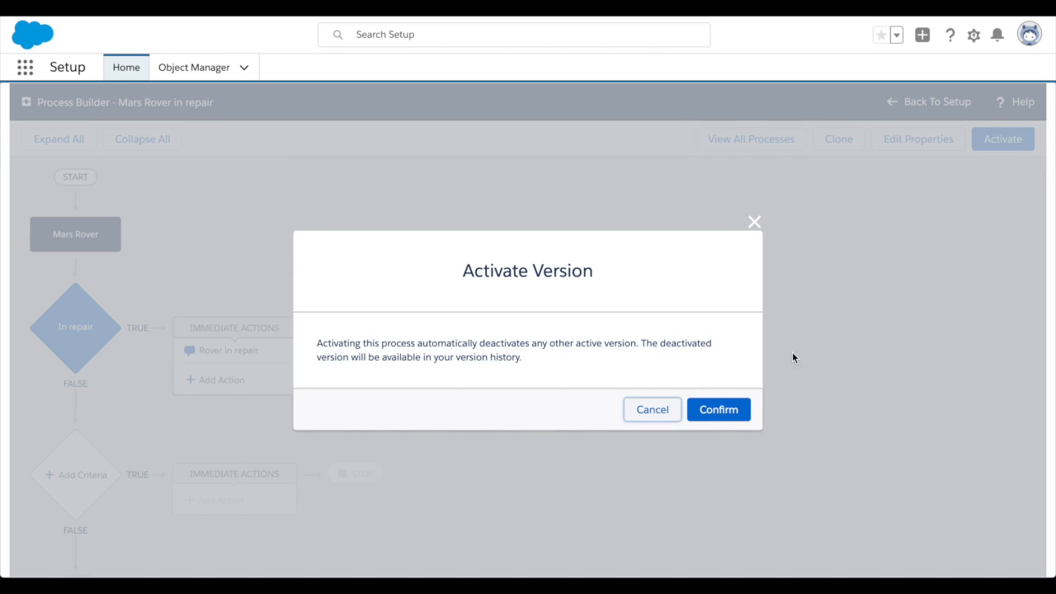
pyautogui.click(724, 410)
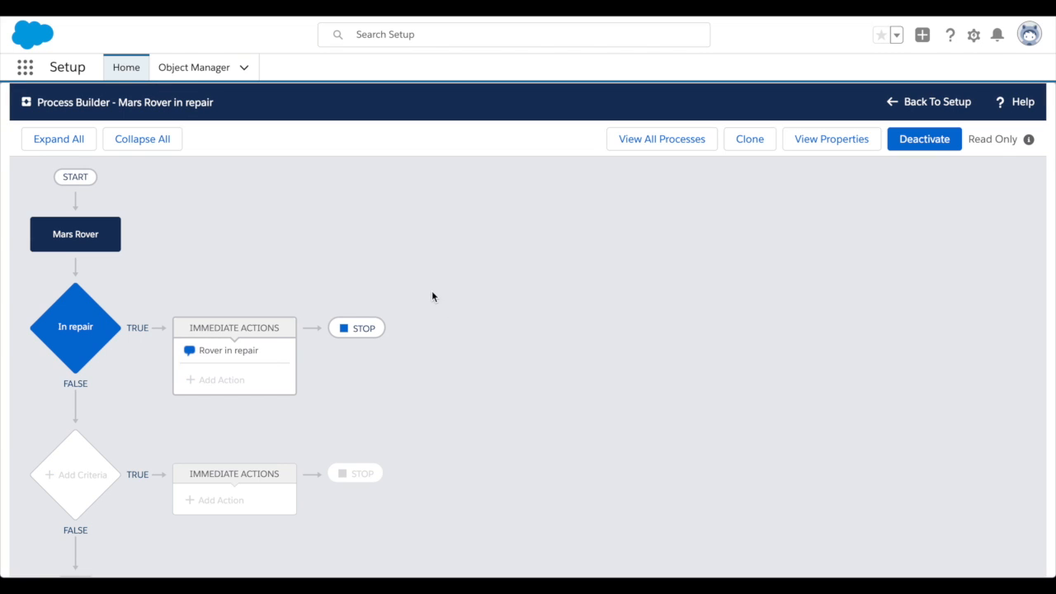
# Step: Switch to the Mars Colony app and open its Spaceports list
pyautogui.click(27, 72)
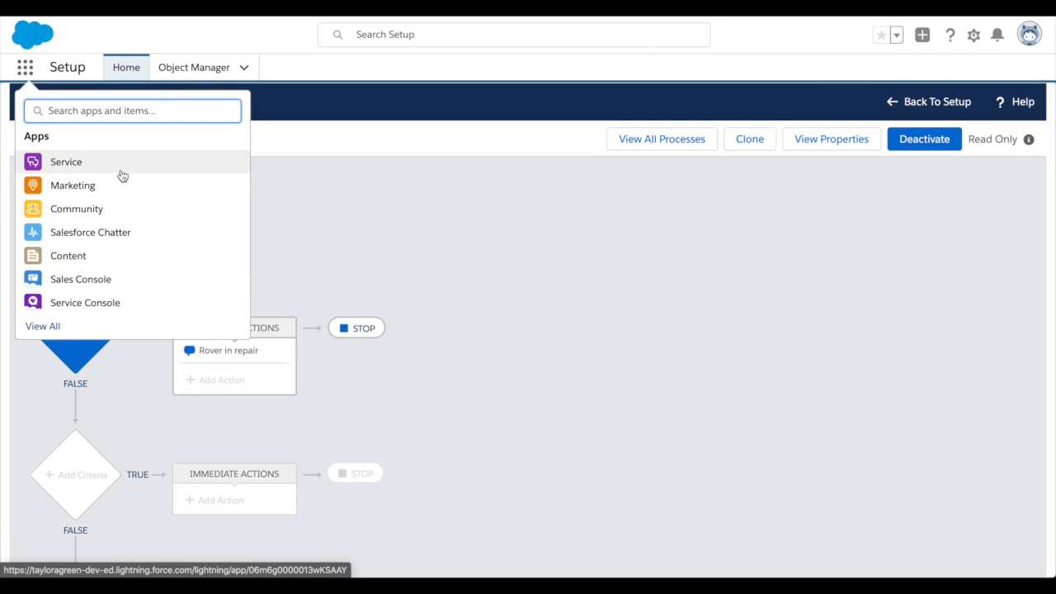
pyautogui.write('mar')
pyautogui.click(79, 187)
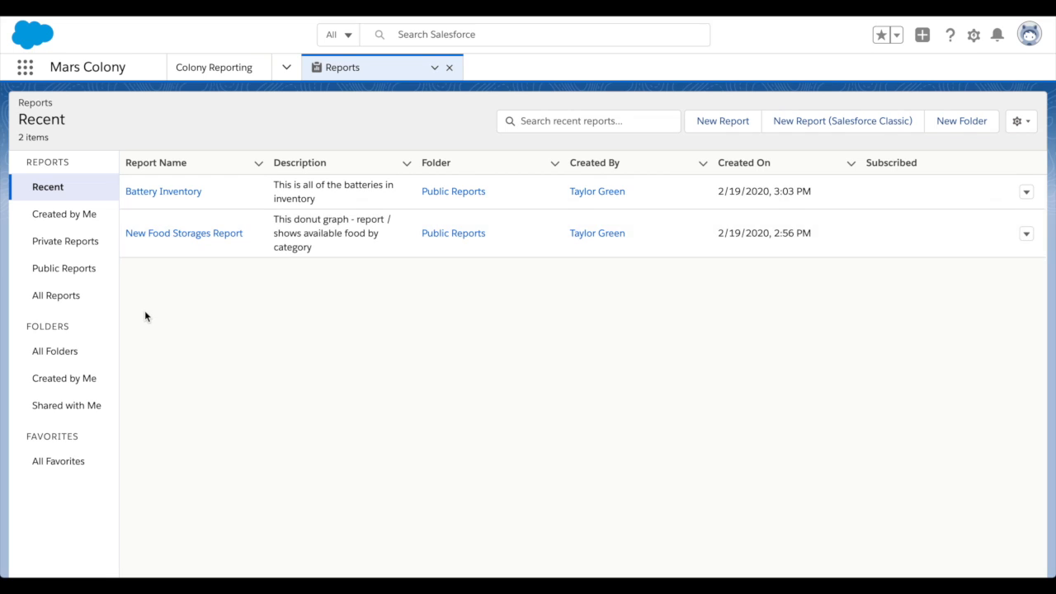
pyautogui.click(287, 69)
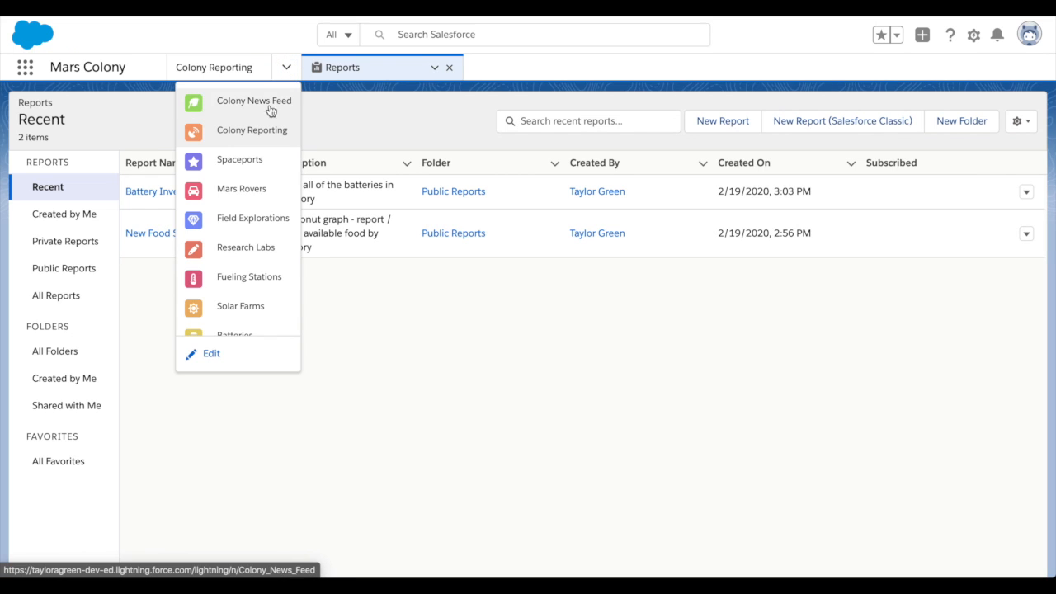
pyautogui.click(253, 172)
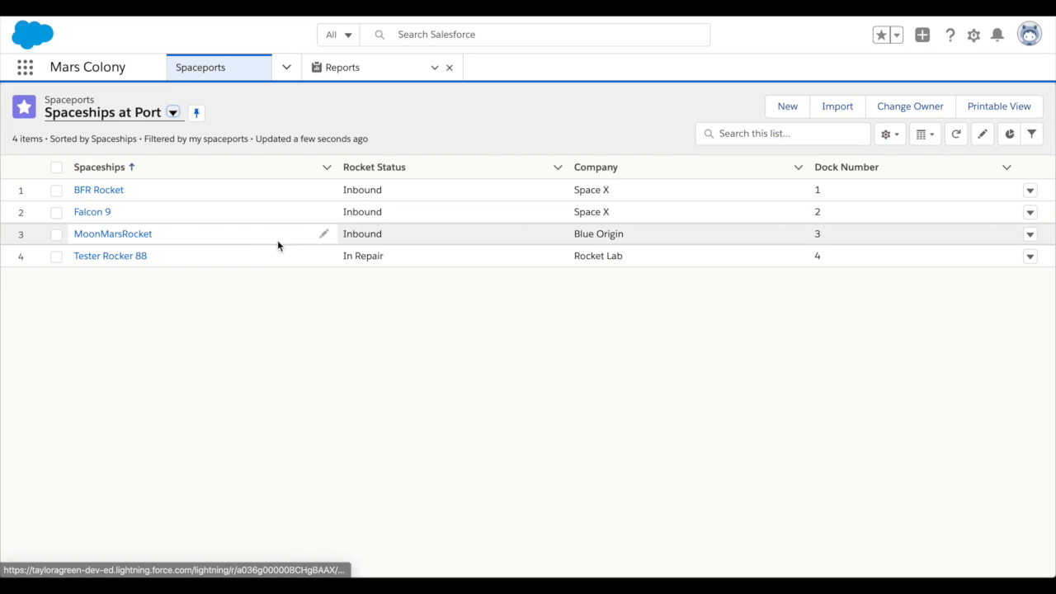
# Step: Rename the Tester Rocker 88 spaceship record to "Tester Rocker 89" and save it
pyautogui.click(104, 254)
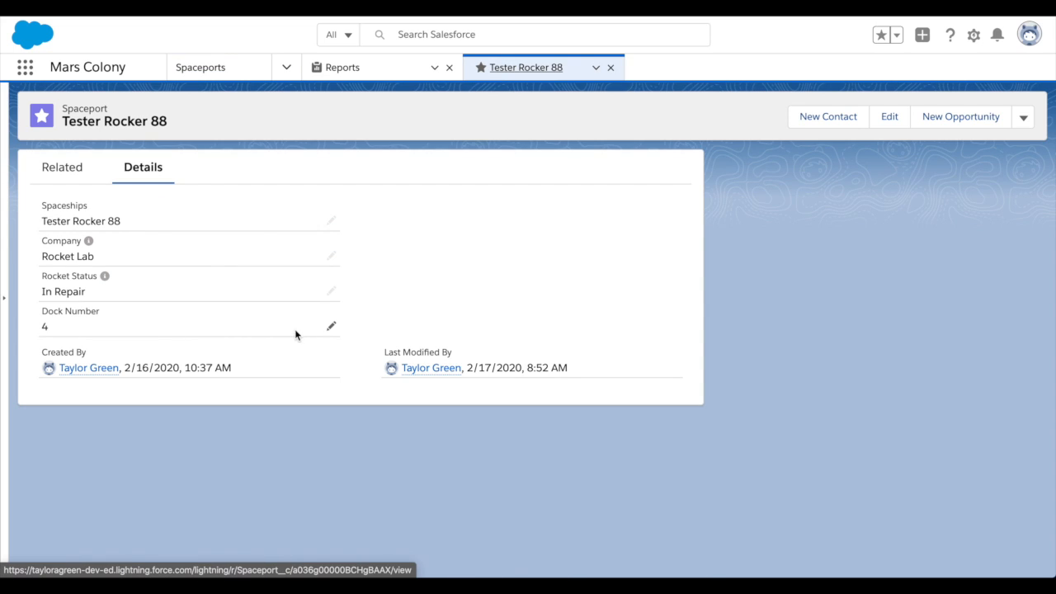
pyautogui.click(330, 220)
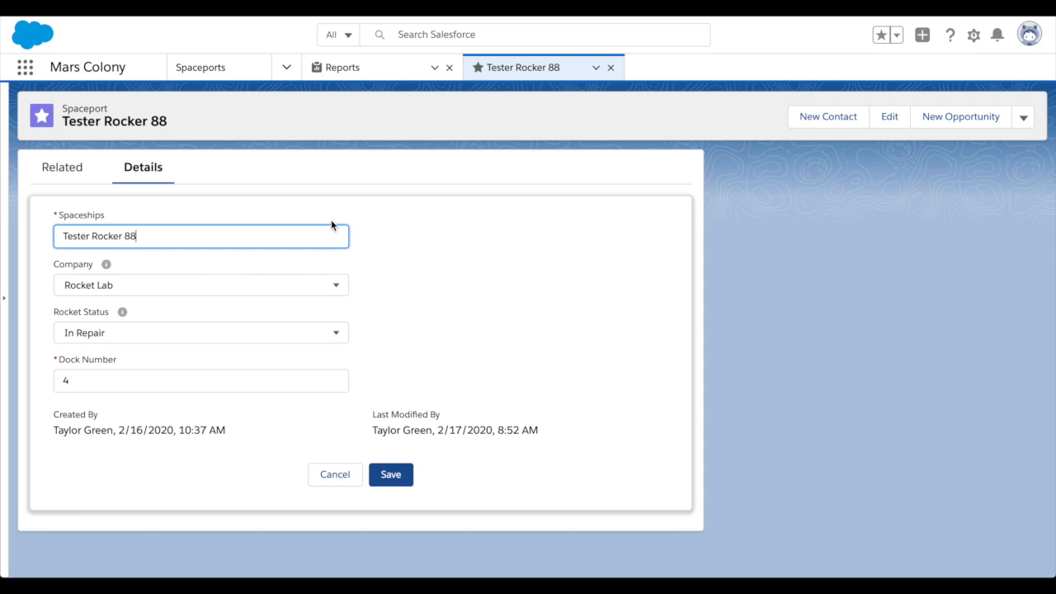
pyautogui.press('BackSpace')
pyautogui.click(384, 475)
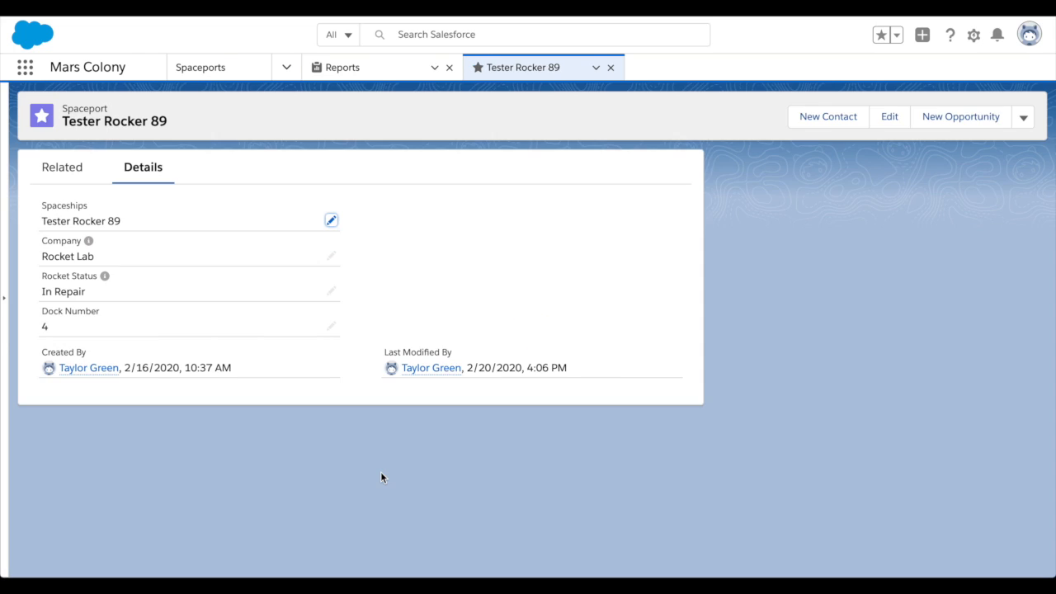
# Step: Open the Colony News Feed and check the most recent post for the rocket repair notification
pyautogui.click(286, 67)
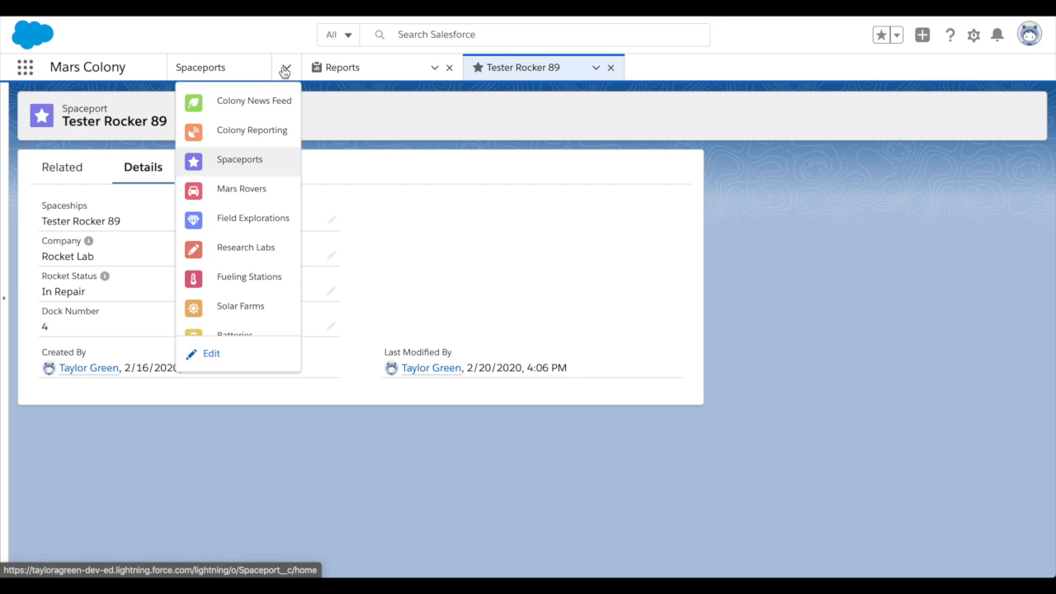
pyautogui.click(274, 101)
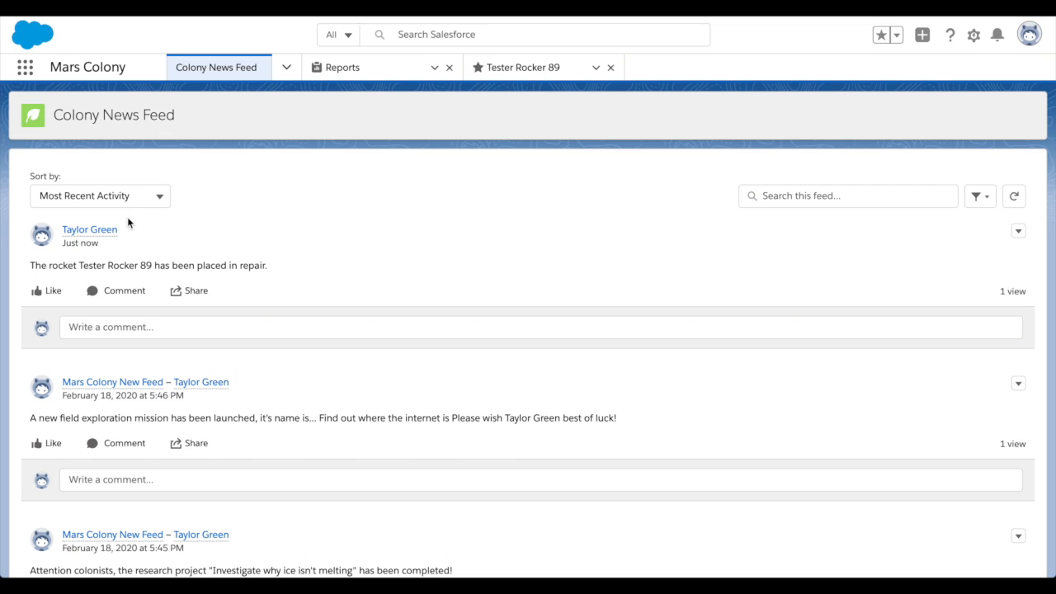
pyautogui.moveTo(101, 237)
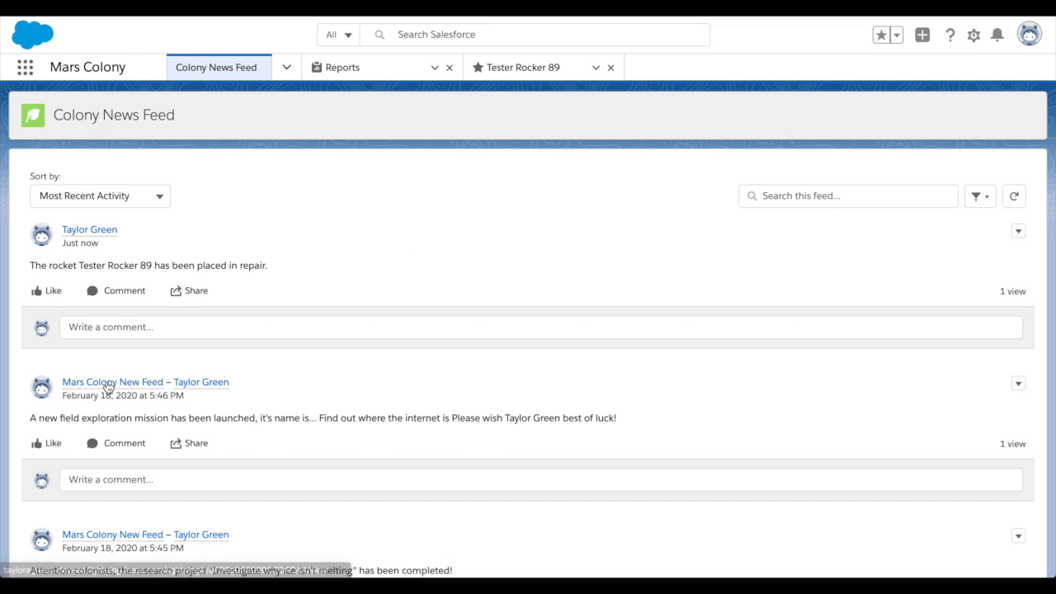
pyautogui.moveTo(109, 388)
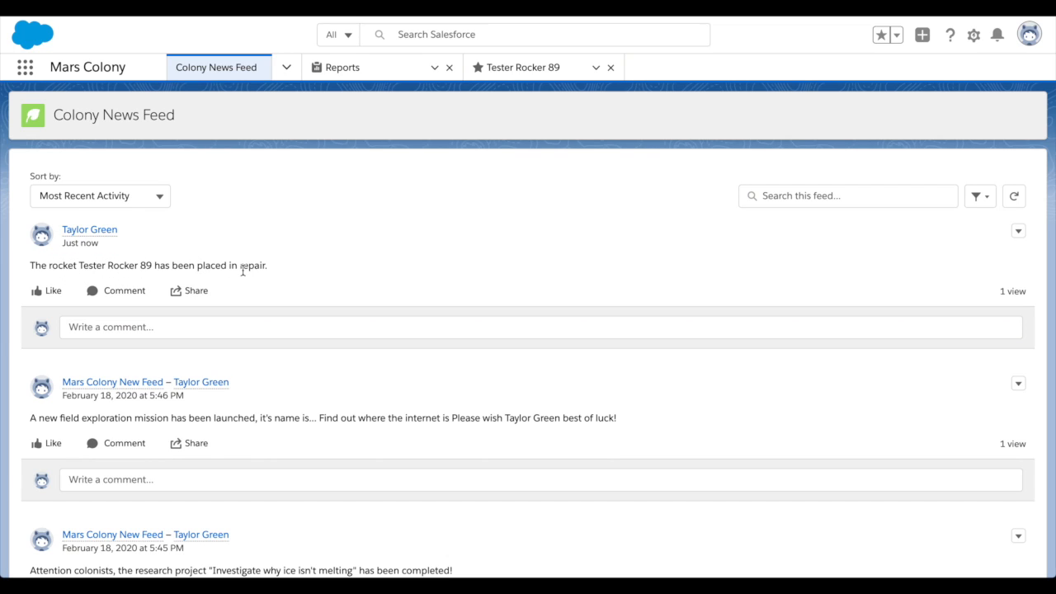
pyautogui.click(158, 195)
pyautogui.click(198, 175)
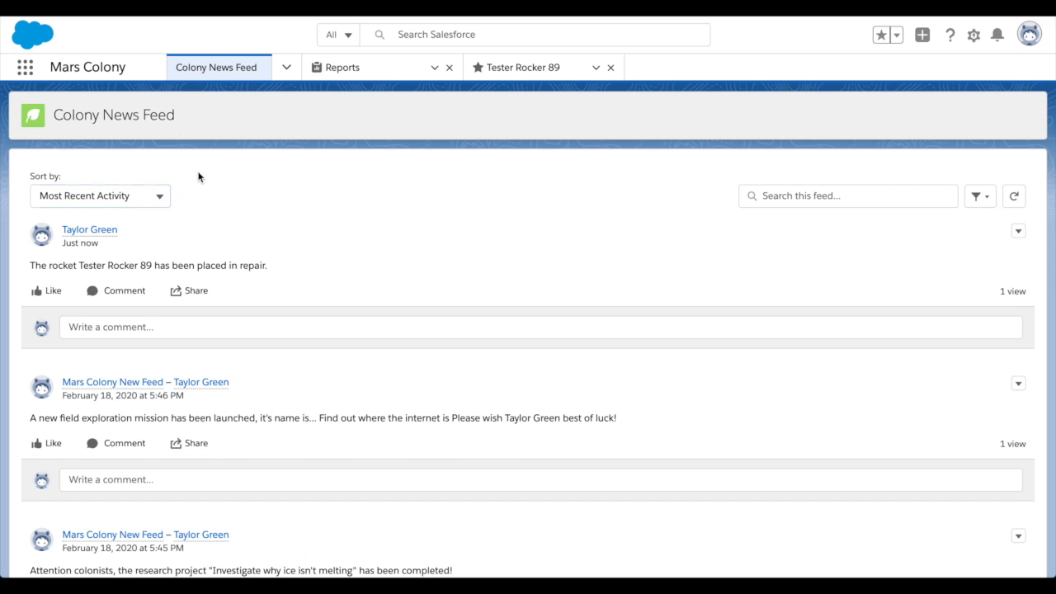
# Step: In the Mars Rovers list, set the status of the Yamaha rover XJR55 to In repair and save the change
pyautogui.click(284, 74)
pyautogui.click(241, 200)
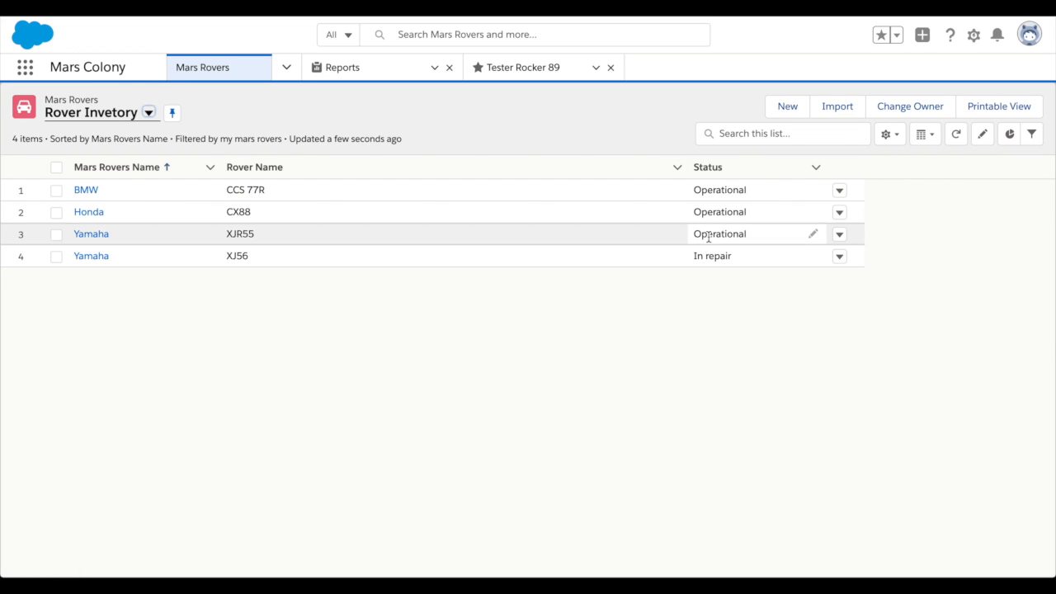
pyautogui.click(813, 236)
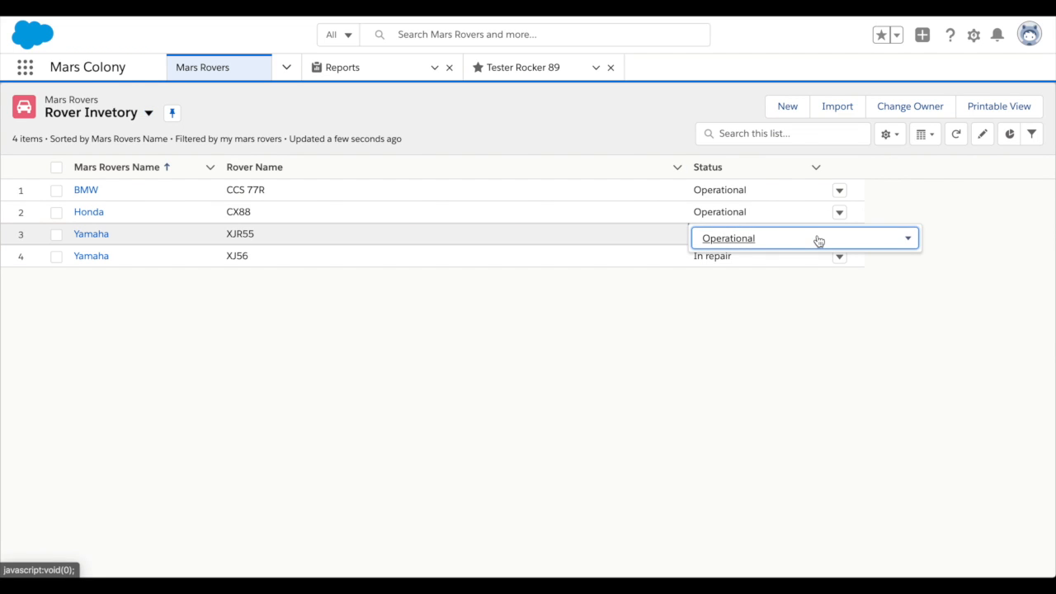
pyautogui.click(785, 239)
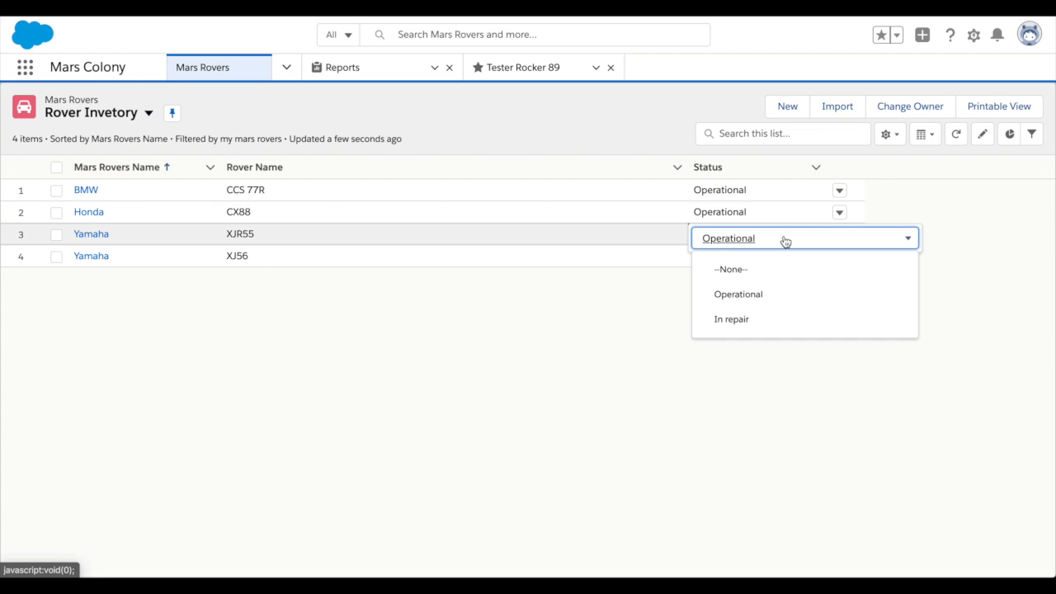
pyautogui.click(724, 319)
pyautogui.click(560, 562)
# Step: Open the Colony News Feed and check the most recent posts for the rover repair notification
pyautogui.click(285, 67)
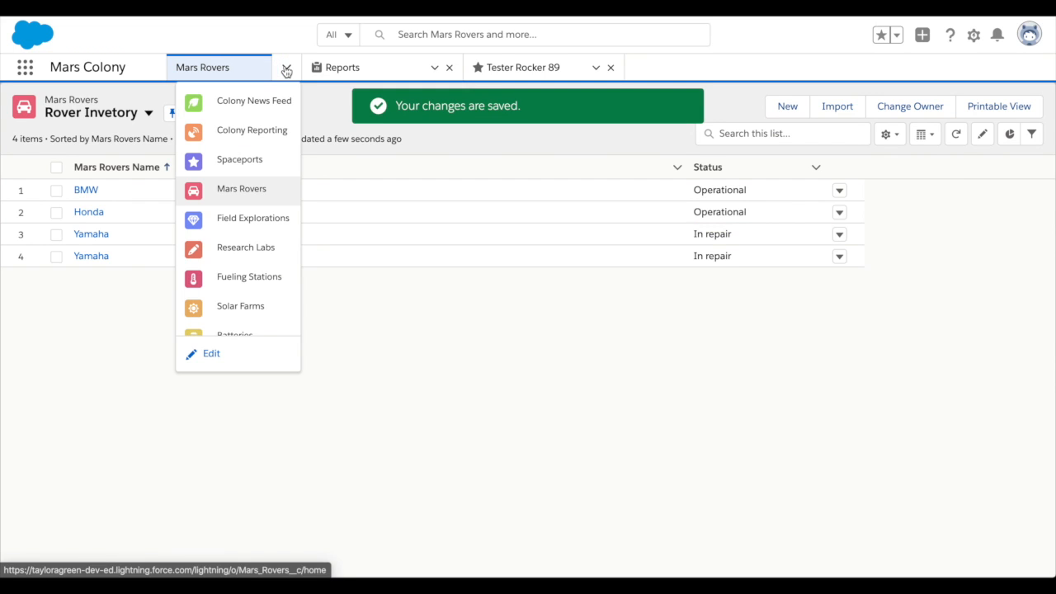
pyautogui.click(257, 102)
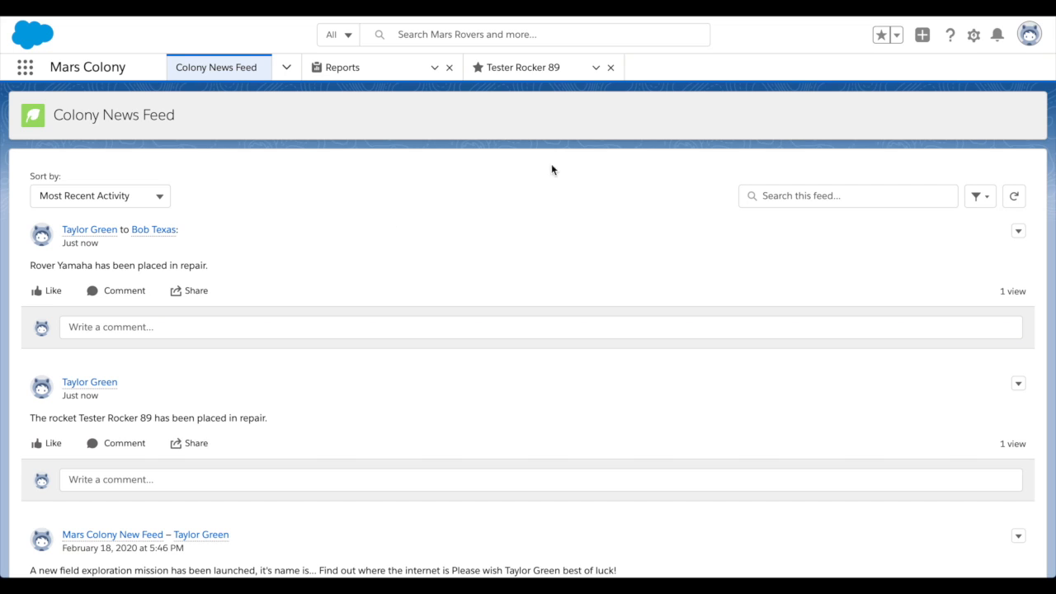
pyautogui.scroll(-2, 459, 235)
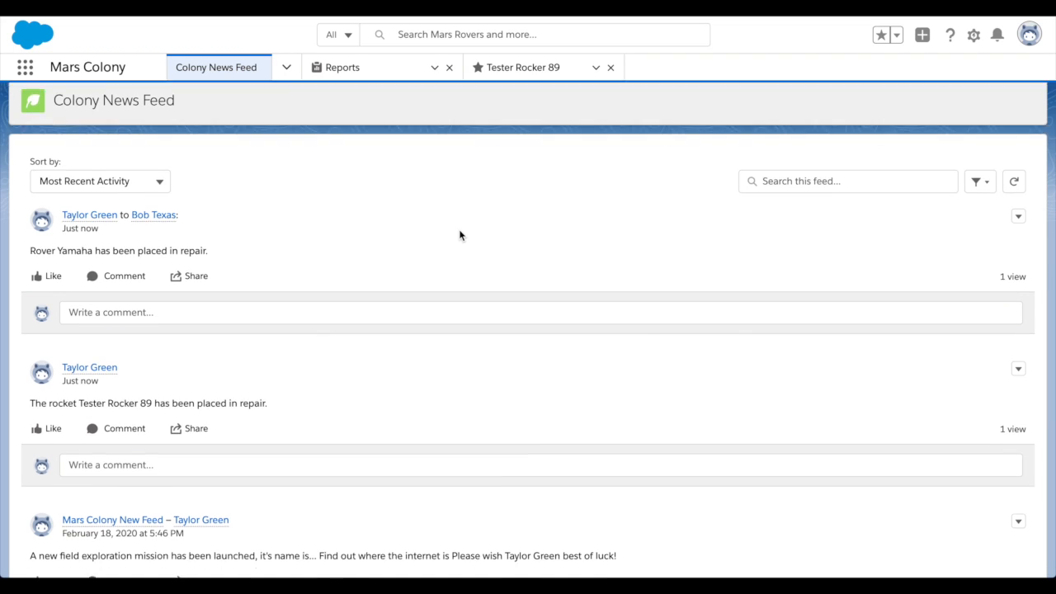
pyautogui.scroll(-3, 459, 235)
pyautogui.scroll(5, 460, 235)
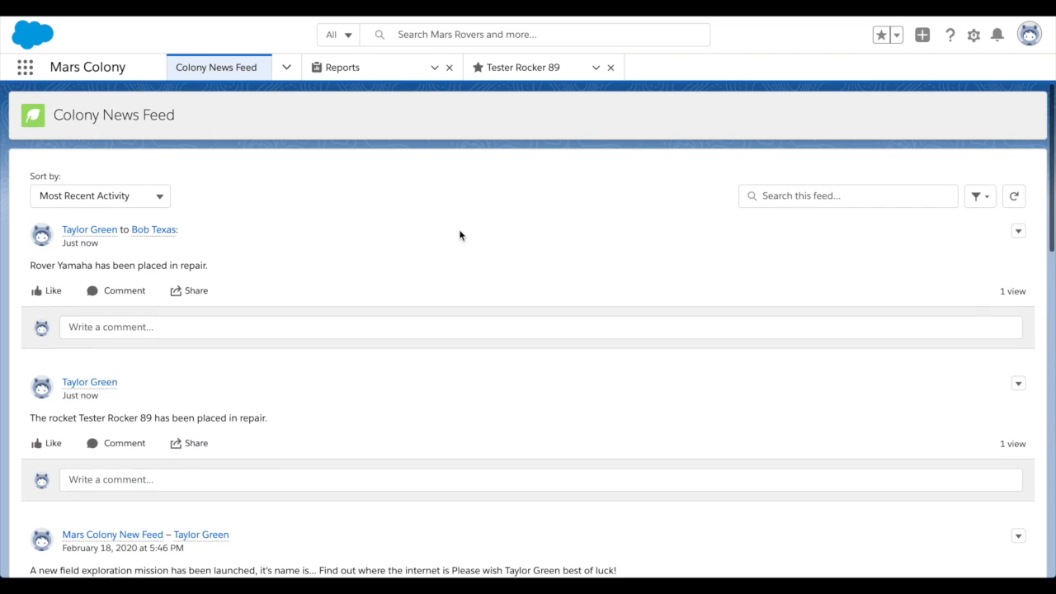